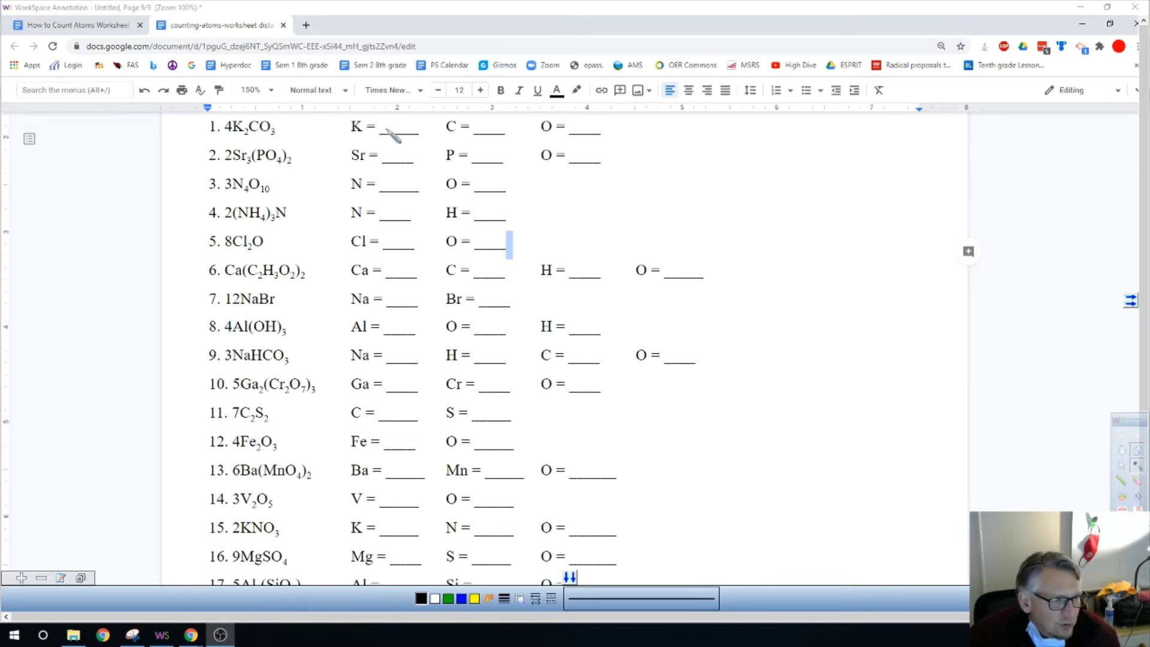
Handwrite problem 1's atom counts: K 8, C 4, O 12.
mouse_move(414, 117)
left_mouse_down()
mouse_move(419, 137)
mouse_move(407, 119)
left_mouse_up()
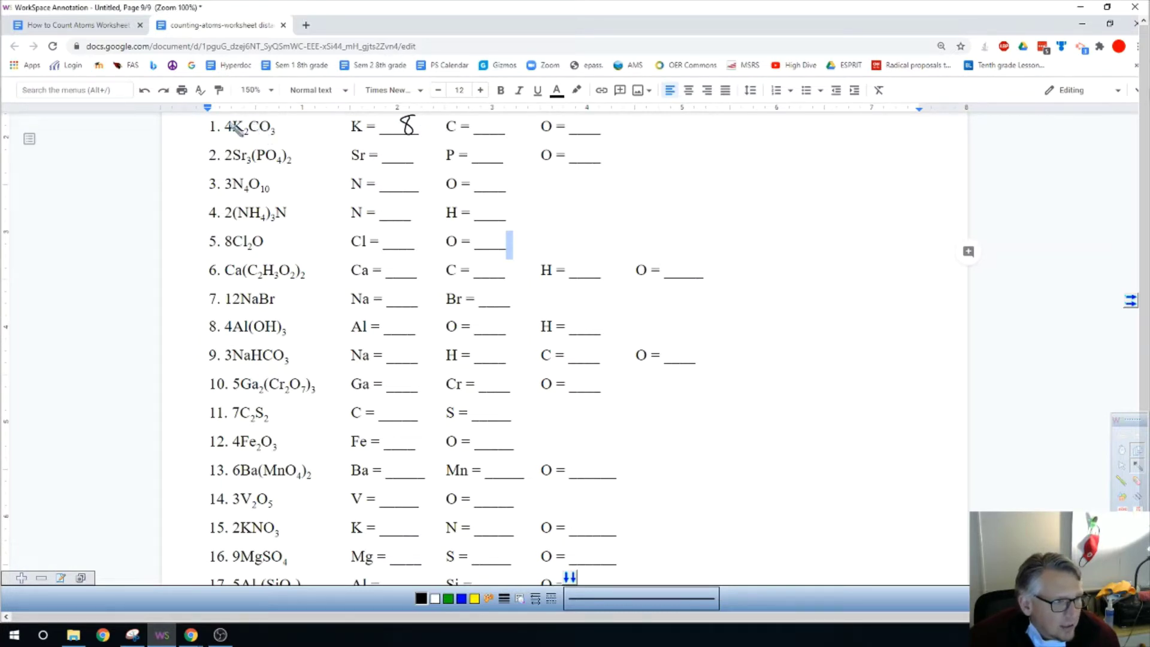
mouse_move(481, 117)
left_mouse_down()
mouse_move(496, 128)
mouse_move(485, 135)
left_mouse_up()
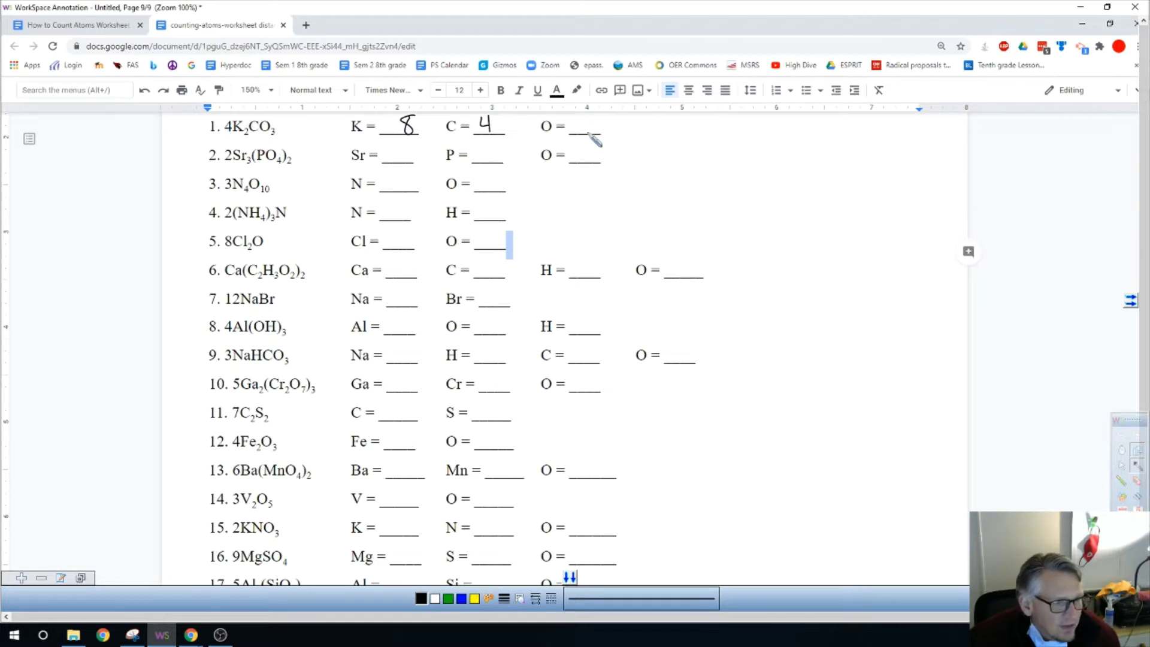
mouse_move(578, 118)
left_mouse_down()
mouse_move(578, 133)
mouse_move(596, 133)
left_mouse_up()
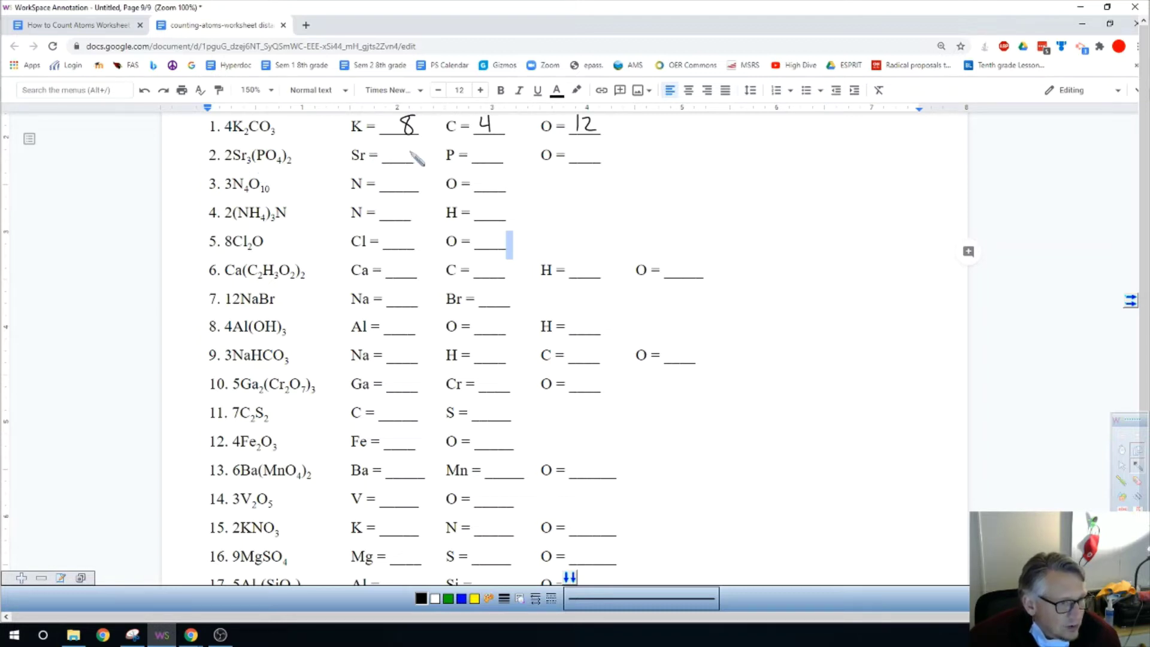
Handwrite problem 2's atom counts: Sr 6, P 4, O 16.
mouse_move(409, 141)
left_mouse_down()
mouse_move(402, 163)
mouse_move(399, 154)
left_mouse_up()
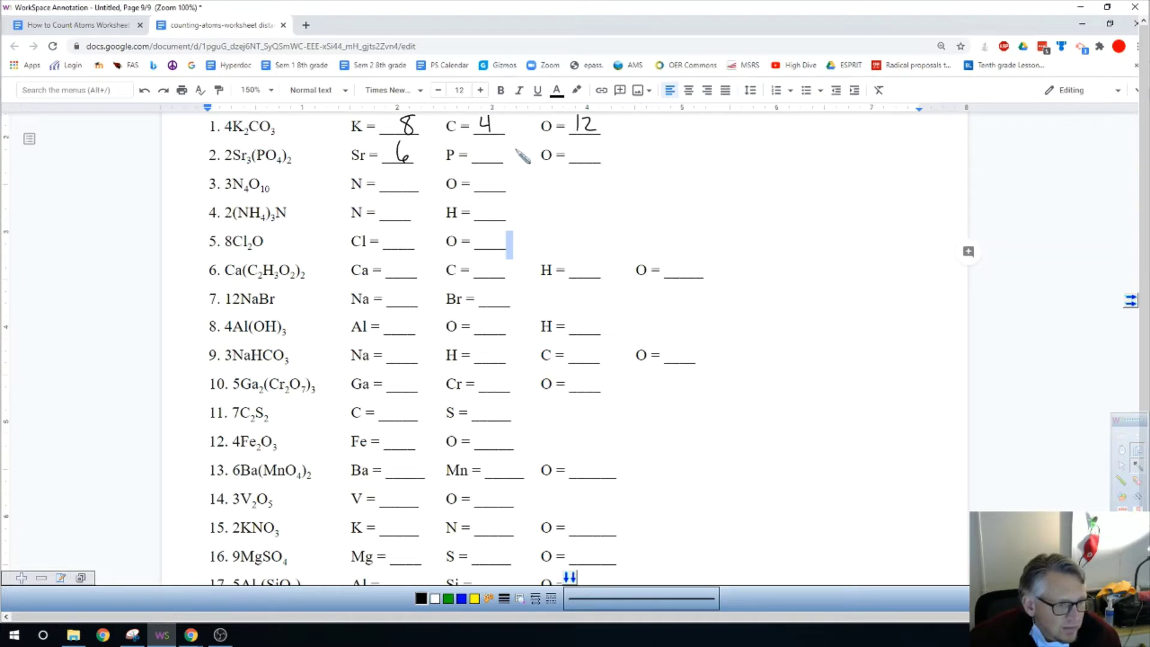
left_click_drag(483, 143, 489, 166)
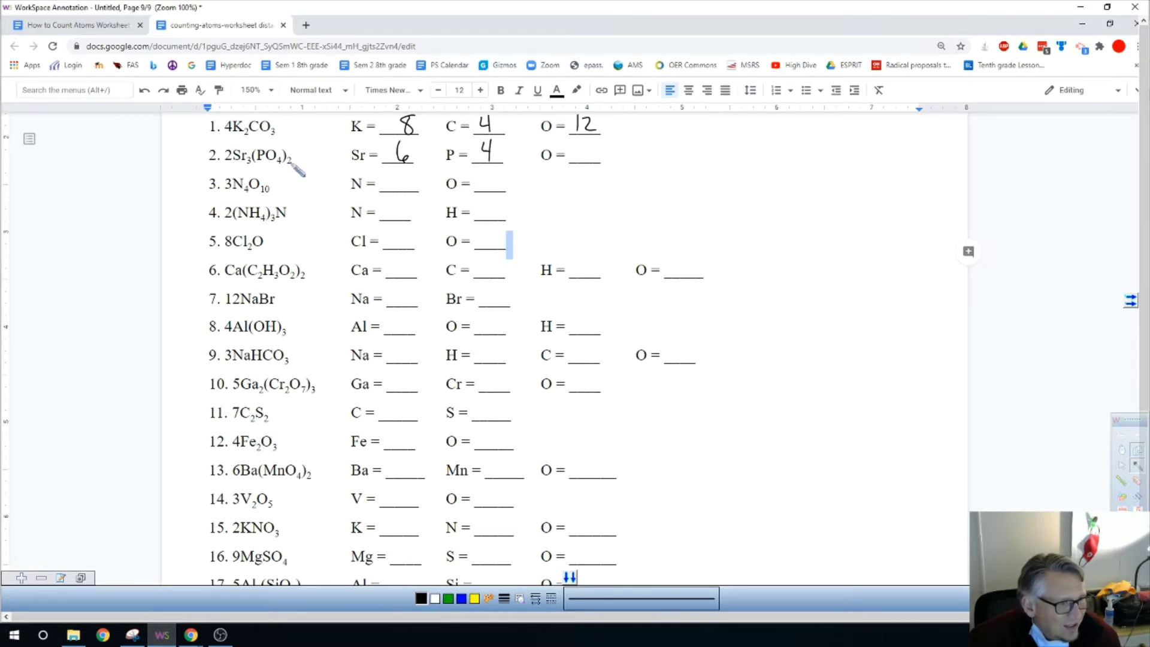
mouse_move(577, 144)
left_mouse_down()
mouse_move(576, 164)
mouse_move(593, 160)
left_mouse_up()
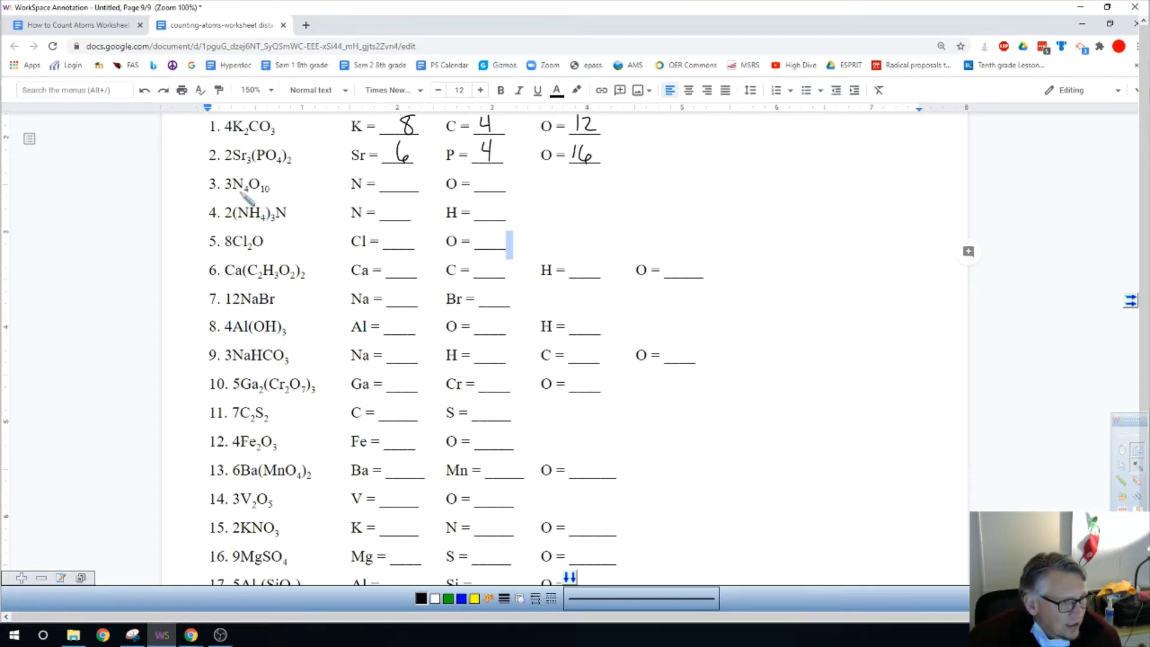
Write problem 3's N 12 and O 30, and jot a working note of 6 beside problem 4.
mouse_move(390, 178)
left_mouse_down()
mouse_move(389, 190)
mouse_move(406, 190)
left_mouse_up()
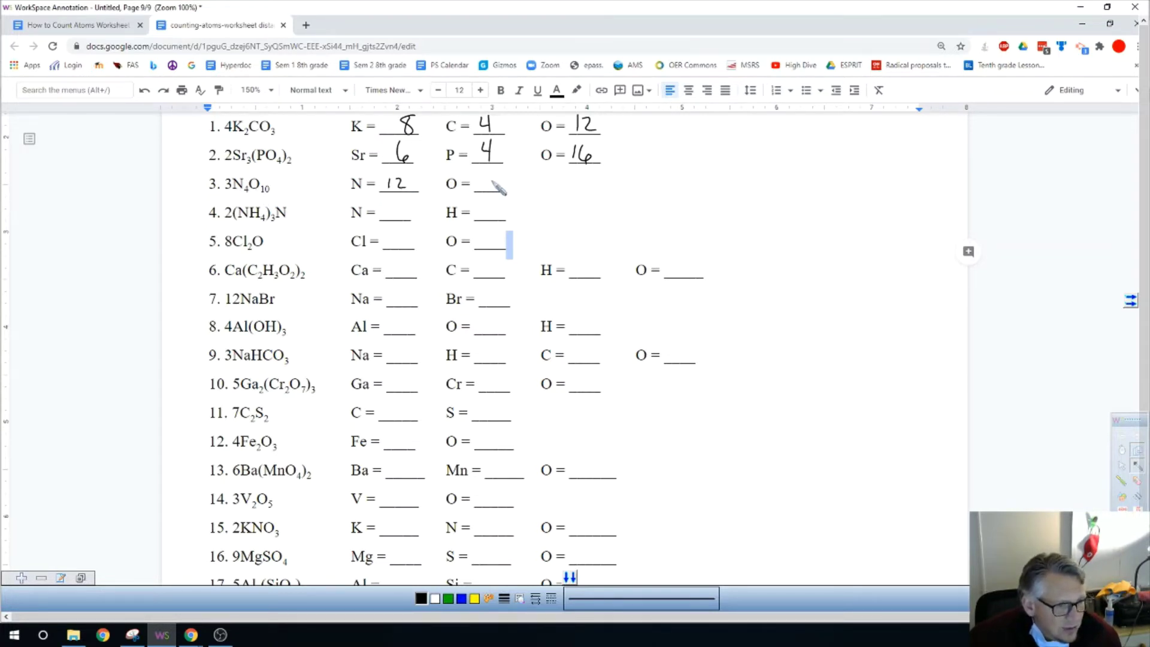
mouse_move(481, 178)
left_mouse_down()
mouse_move(485, 191)
mouse_move(506, 179)
left_mouse_up()
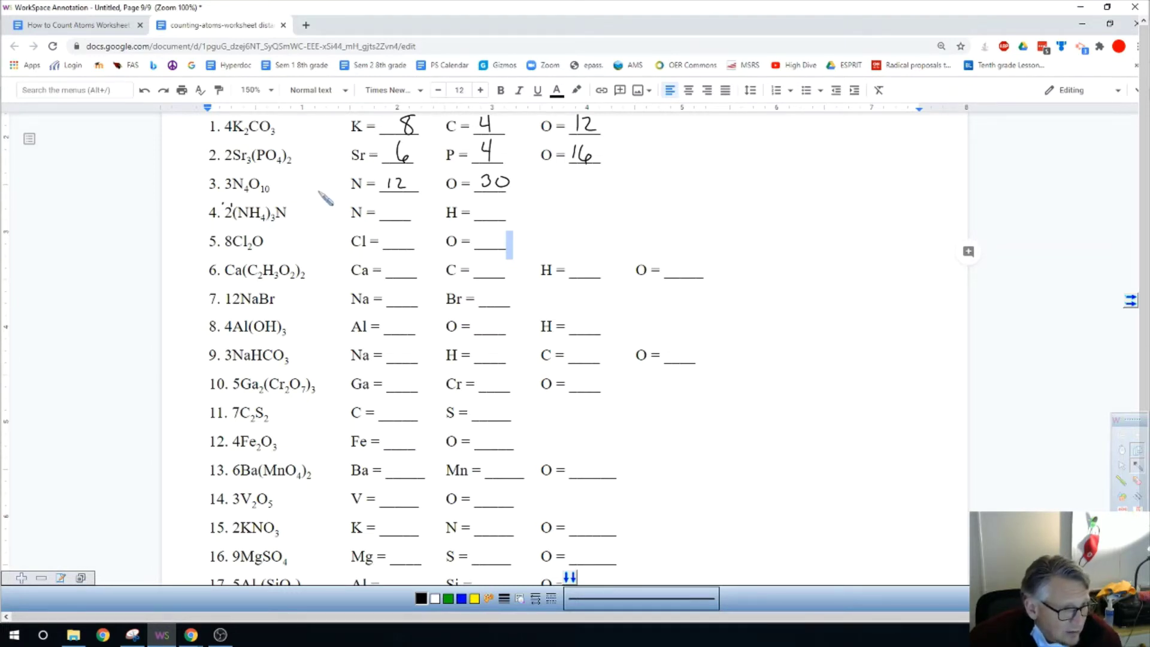
left_click_drag(326, 191, 320, 198)
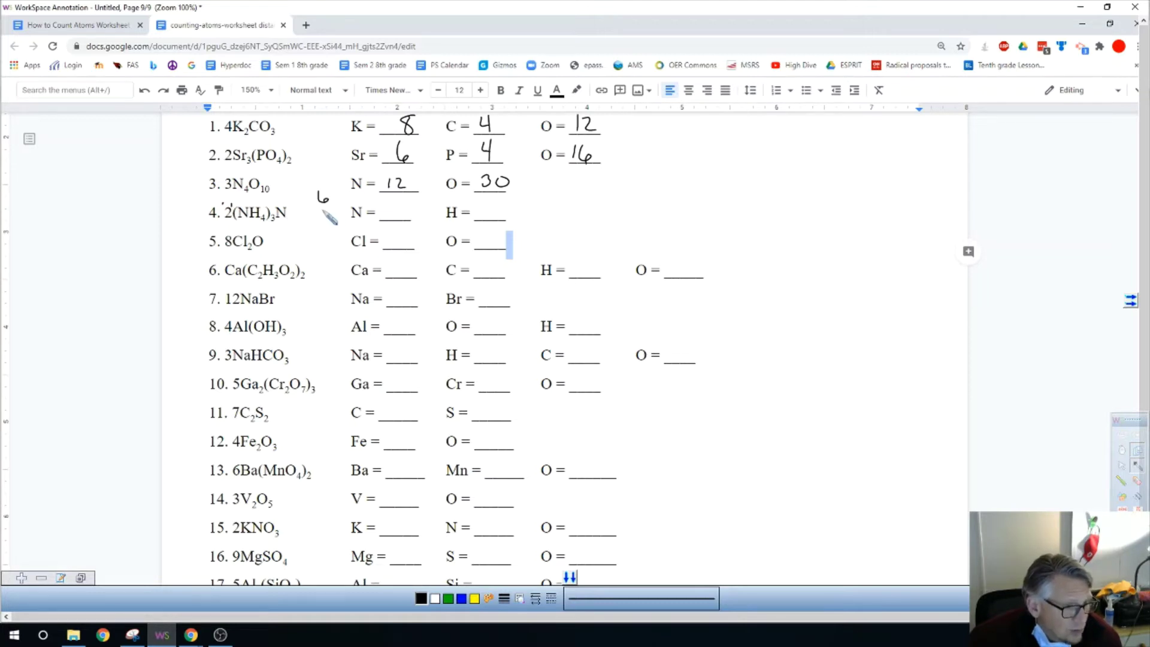
Write problem 4's N 8 and H 24, then problem 5's Cl 16.
left_click_drag(396, 208, 392, 221)
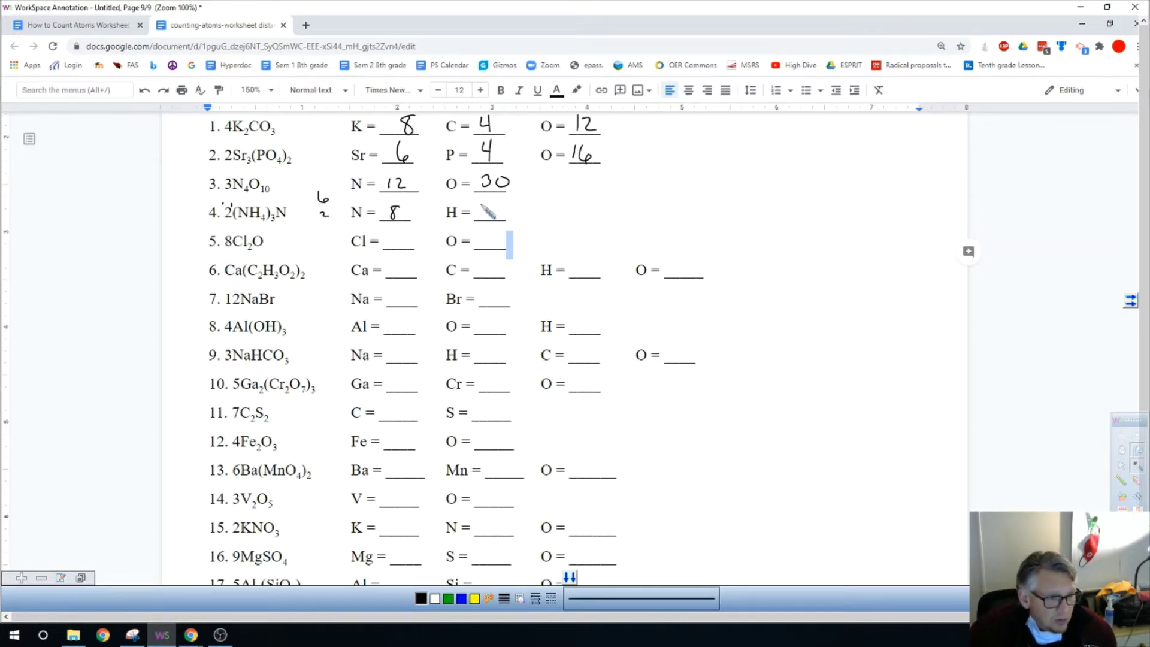
left_click_drag(477, 205, 503, 221)
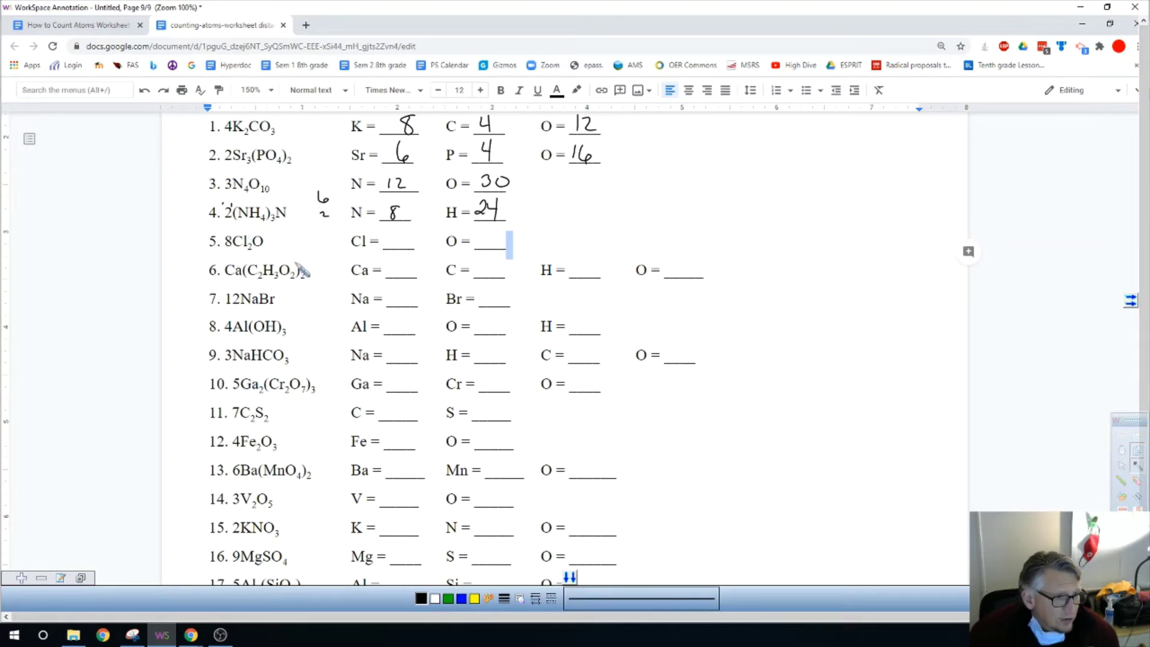
mouse_move(393, 234)
left_mouse_down()
mouse_move(392, 248)
mouse_move(405, 241)
left_mouse_up()
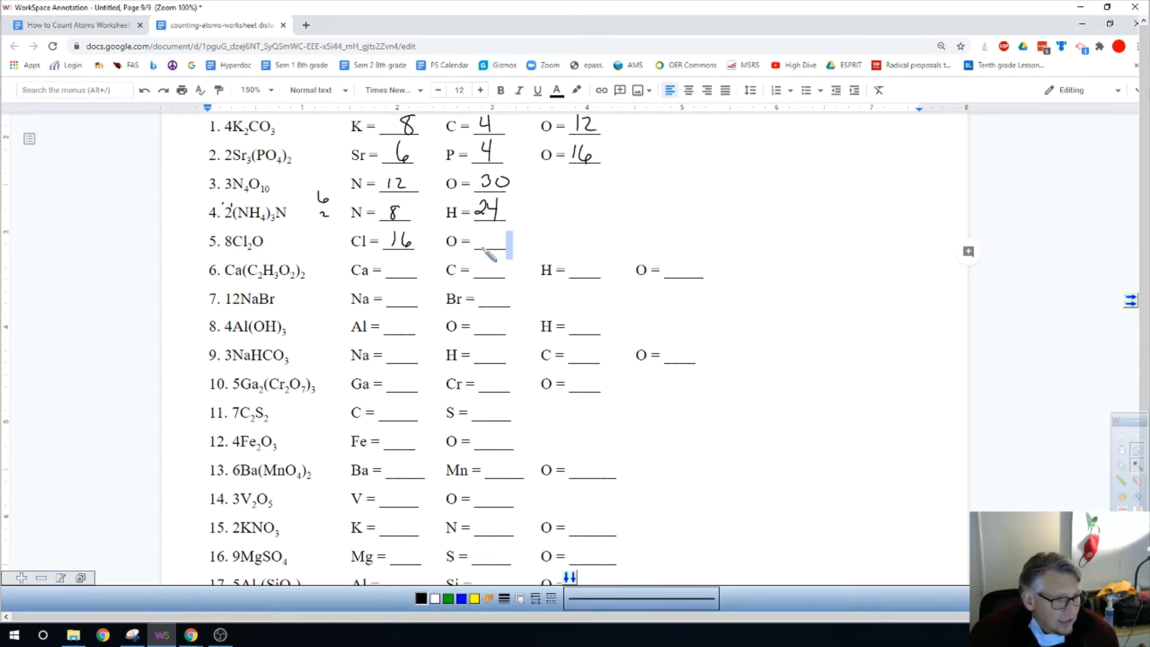
Write problem 5's O 8 and problem 6's Ca 1, C 4, H 6, O 4.
mouse_move(493, 231)
left_mouse_down()
mouse_move(486, 244)
mouse_move(493, 232)
left_mouse_up()
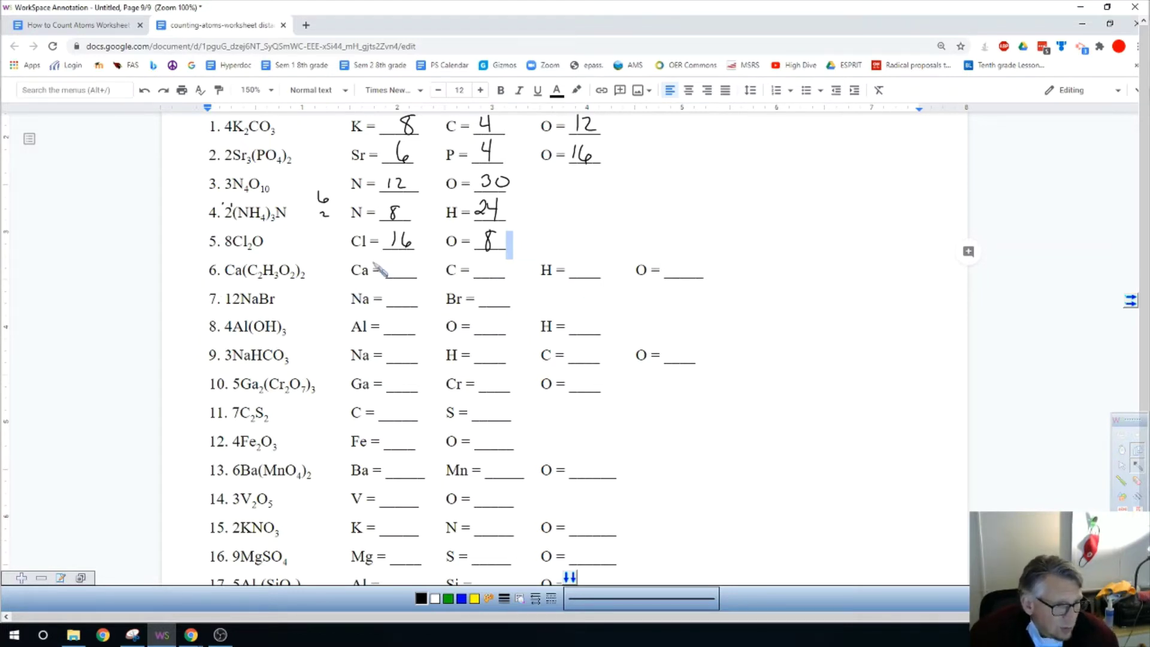
left_click_drag(395, 263, 394, 279)
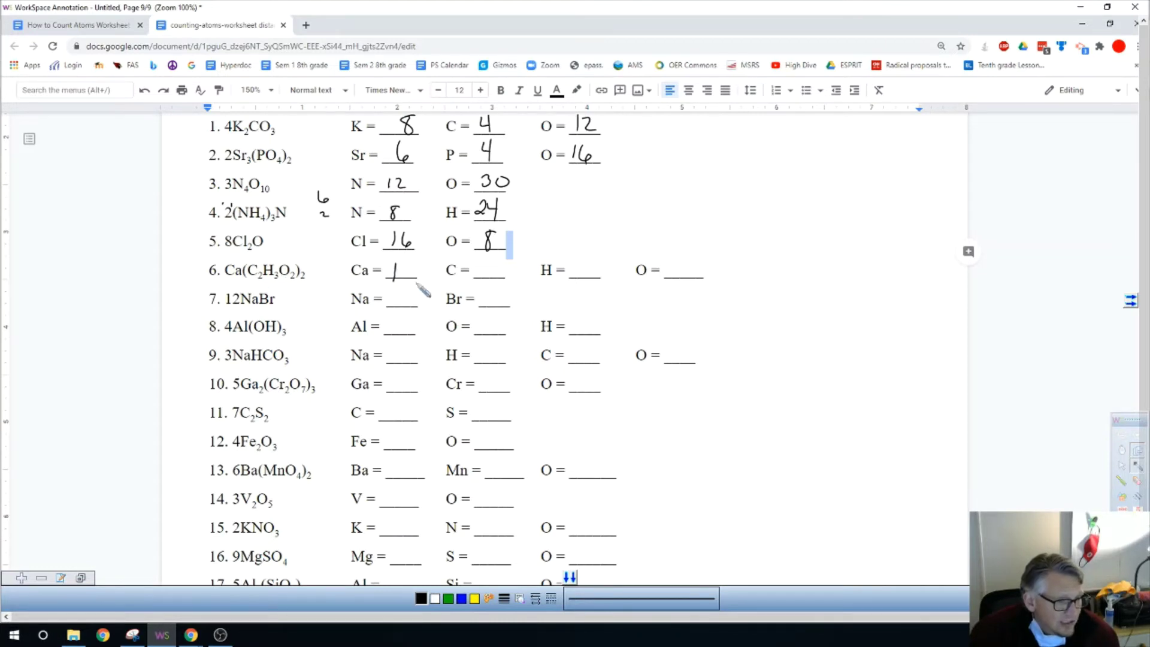
left_click_drag(482, 263, 491, 282)
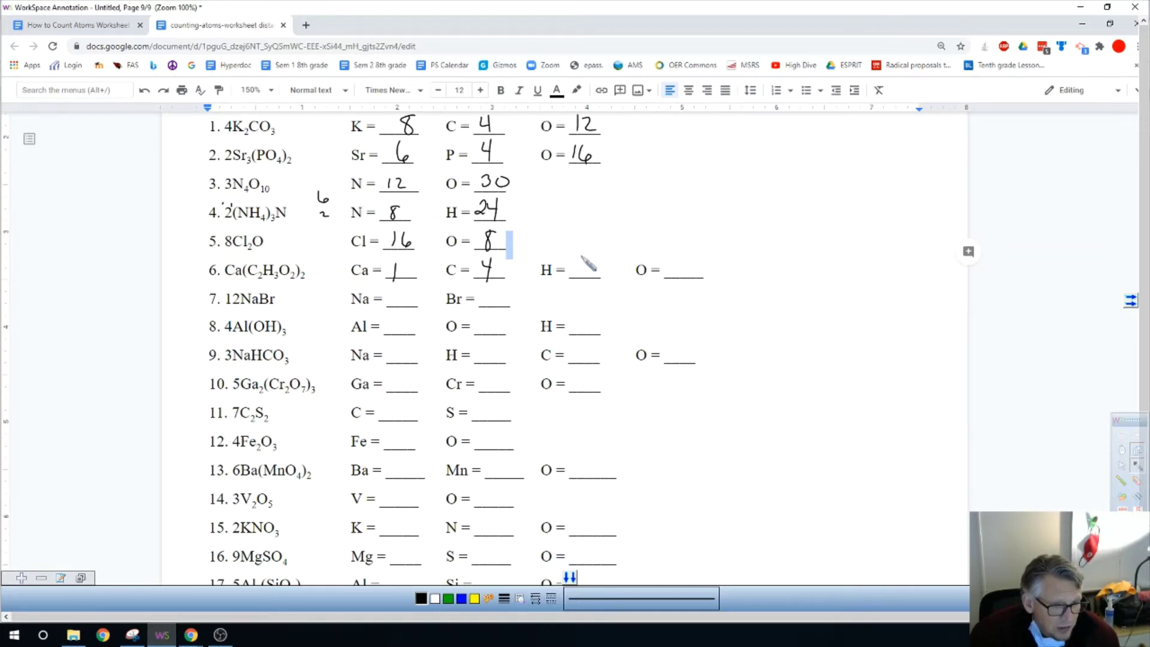
left_click_drag(586, 260, 583, 275)
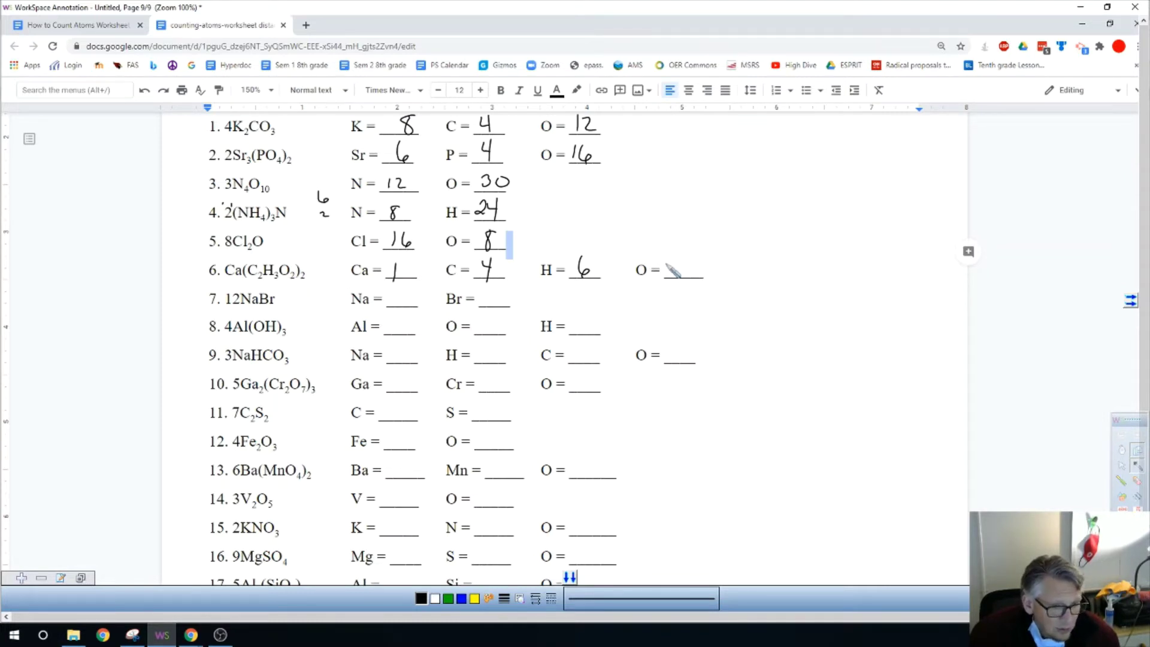
mouse_move(679, 255)
left_mouse_down()
mouse_move(693, 269)
mouse_move(684, 277)
left_mouse_up()
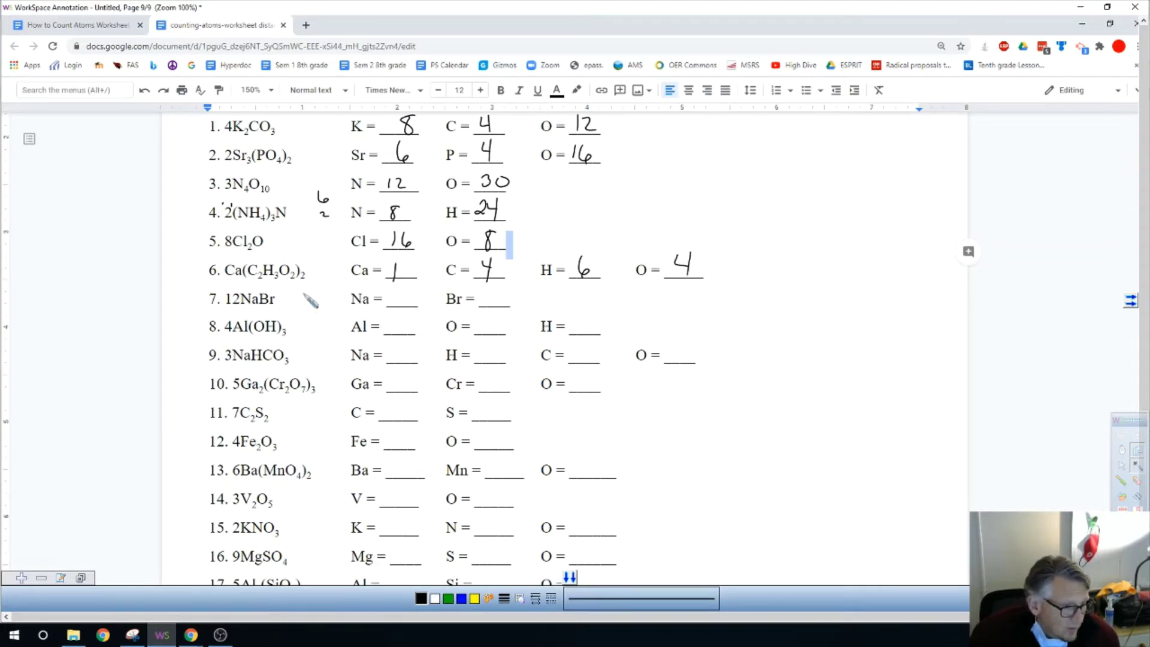
Fill problem 7 (Na 12, Br 12) and problem 8 (Al 4, O 12, H 12).
mouse_move(395, 291)
left_mouse_down()
mouse_move(394, 308)
mouse_move(415, 308)
left_mouse_up()
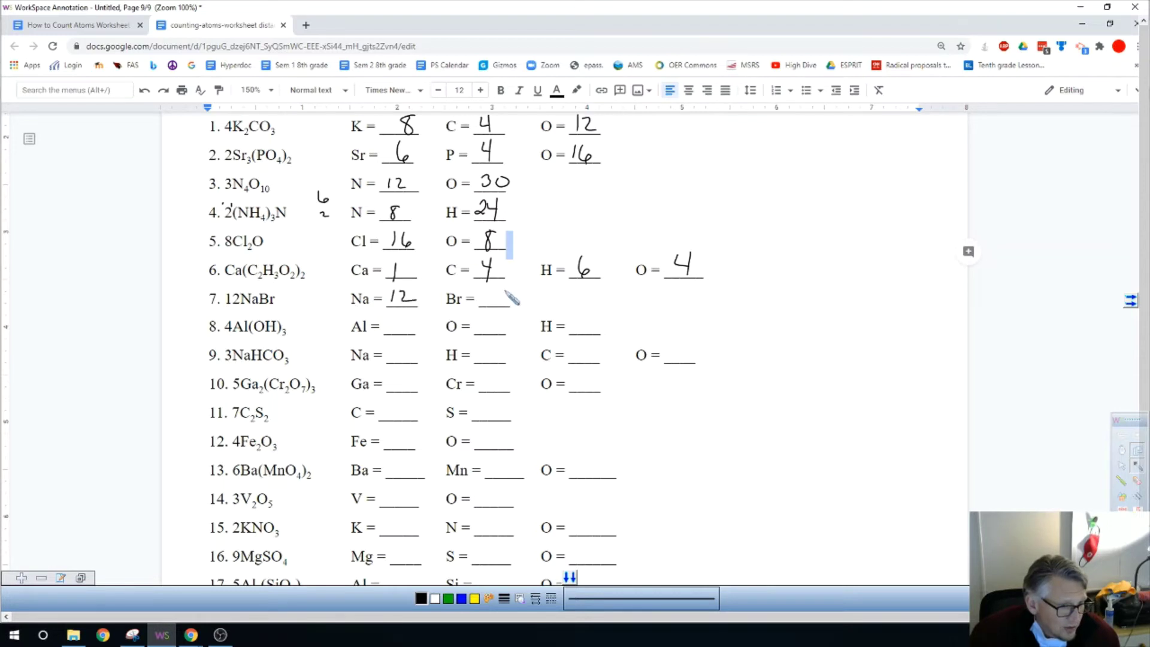
mouse_move(486, 292)
left_mouse_down()
mouse_move(485, 307)
mouse_move(509, 308)
left_mouse_up()
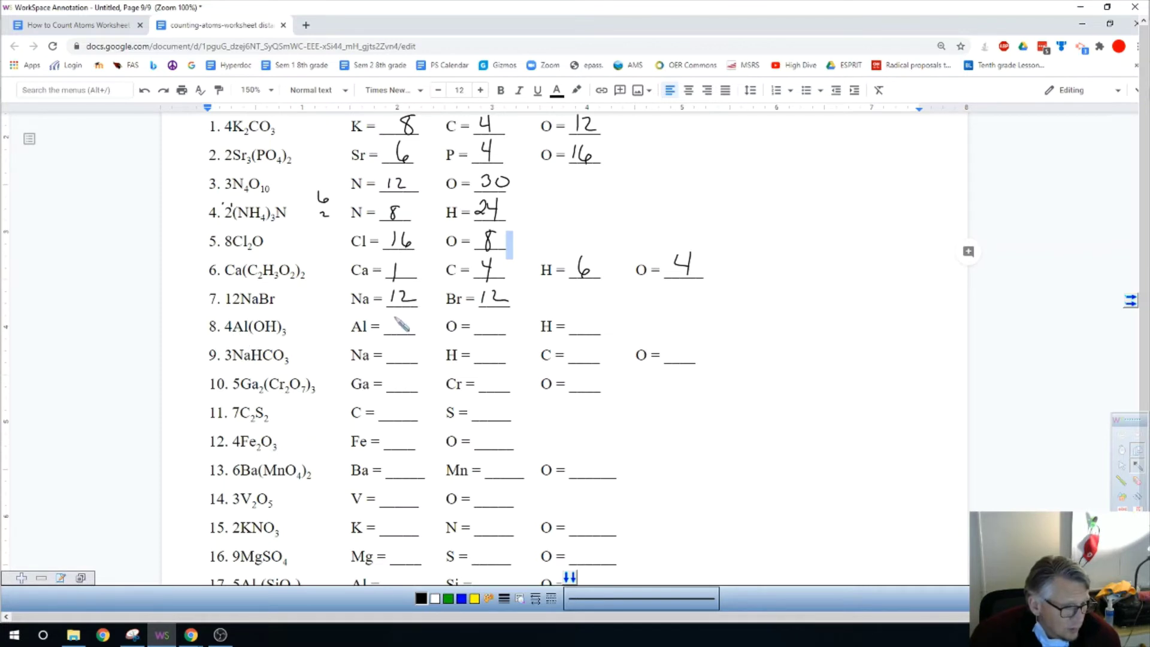
left_click_drag(397, 314, 408, 328)
left_click_drag(402, 314, 401, 335)
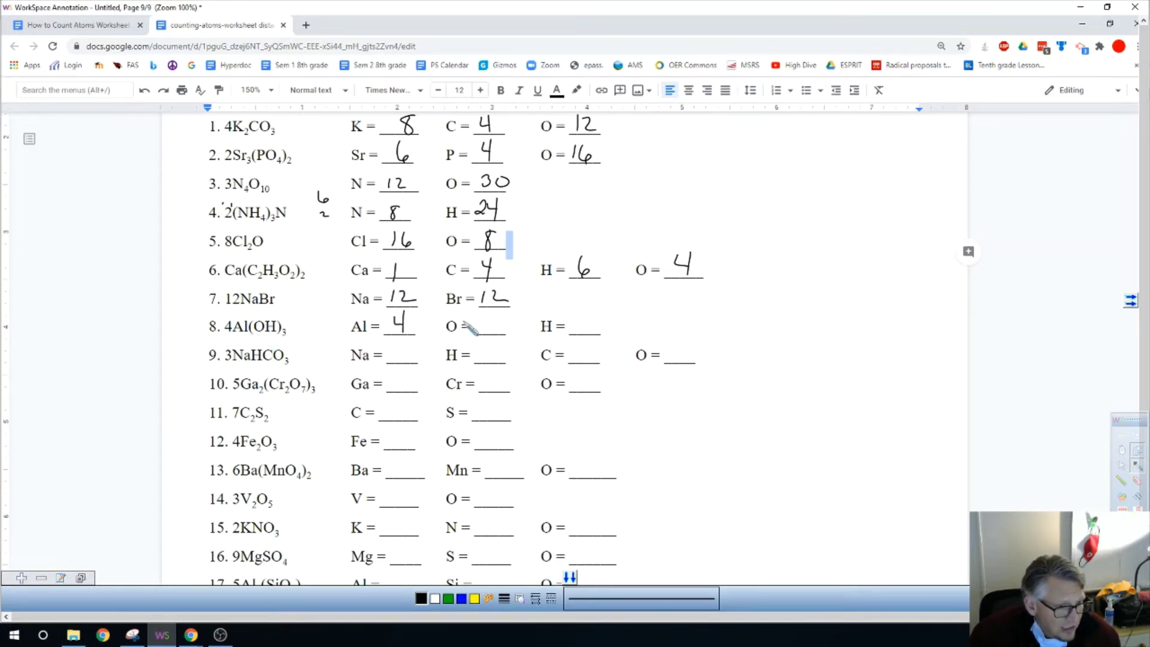
mouse_move(479, 317)
left_mouse_down()
mouse_move(478, 335)
mouse_move(507, 333)
left_mouse_up()
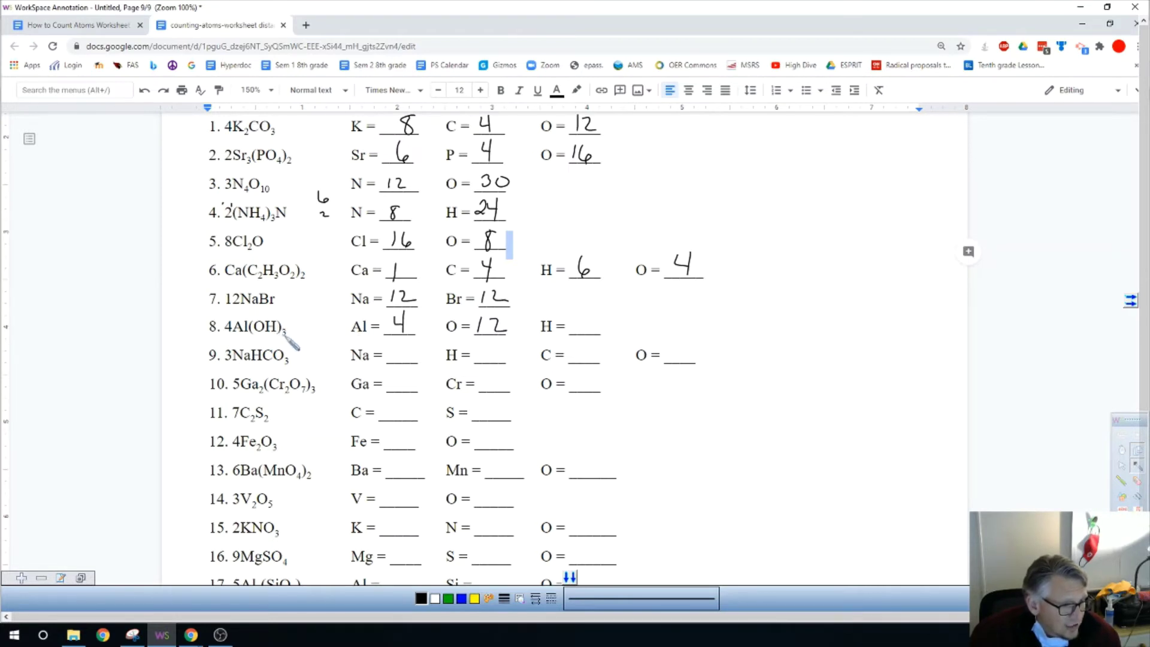
mouse_move(572, 318)
left_mouse_down()
mouse_move(570, 335)
mouse_move(596, 333)
left_mouse_up()
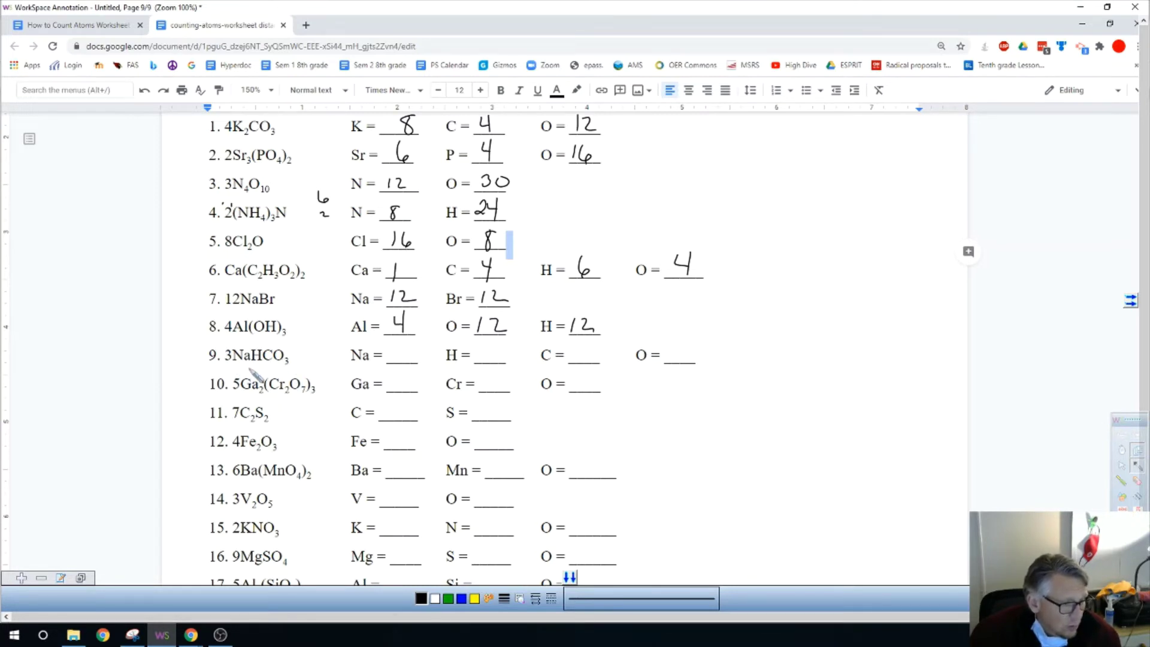
Write problem 9's counts: Na 3, H 3, C 3, O 9.
left_click_drag(395, 344, 403, 362)
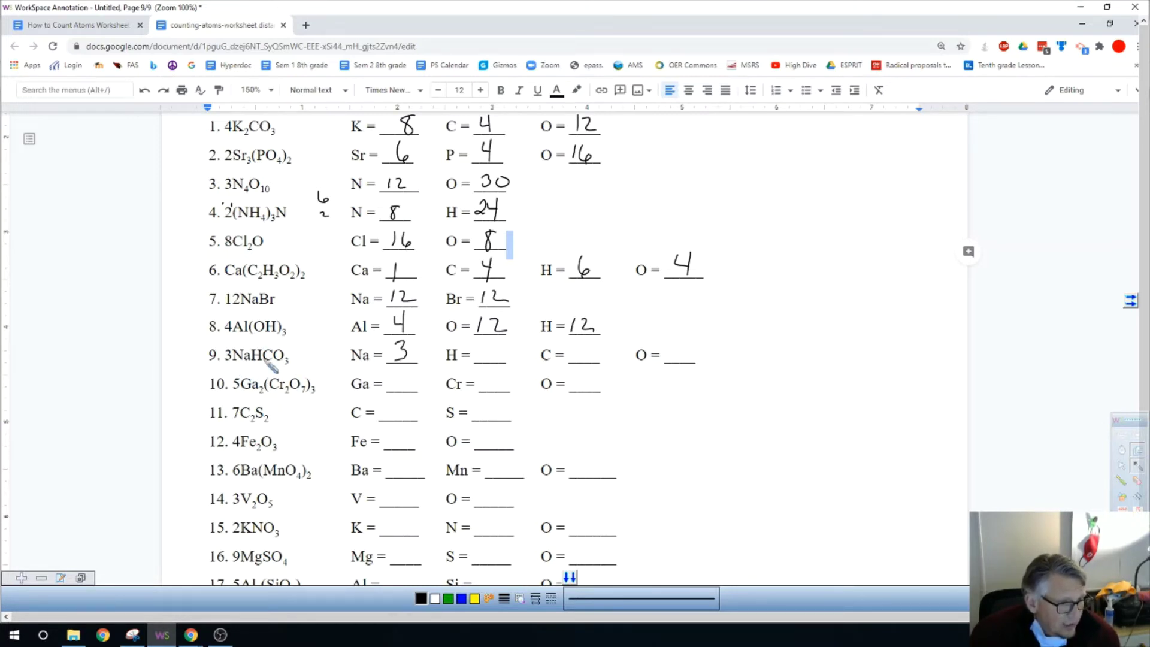
left_click_drag(482, 347, 486, 363)
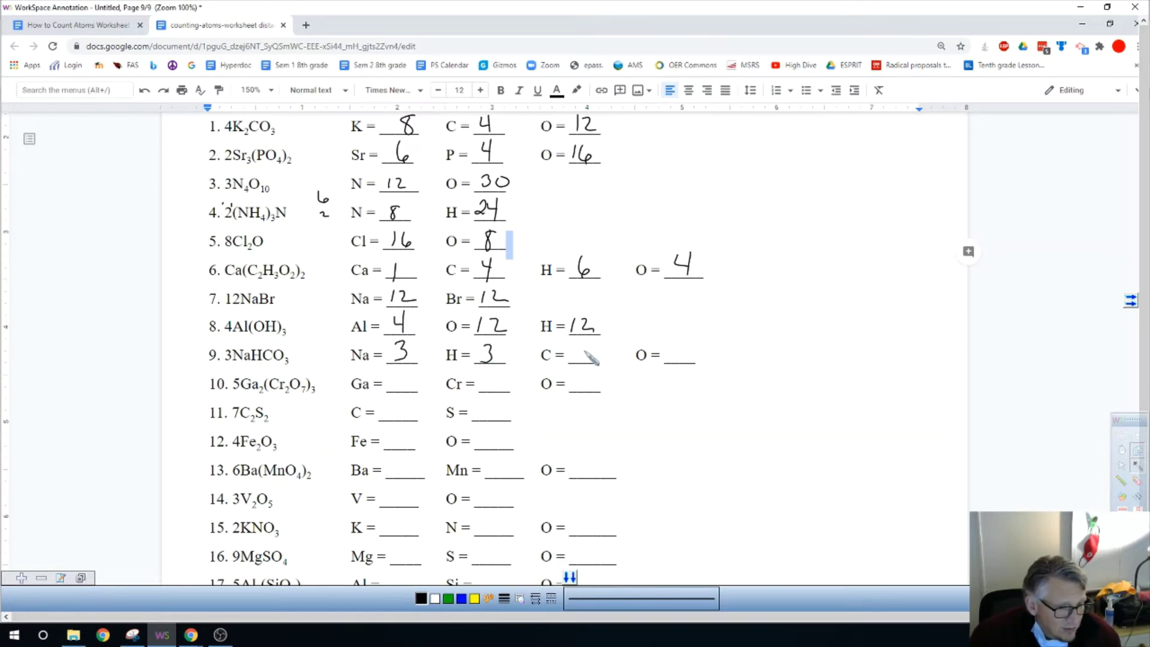
left_click_drag(576, 345, 581, 363)
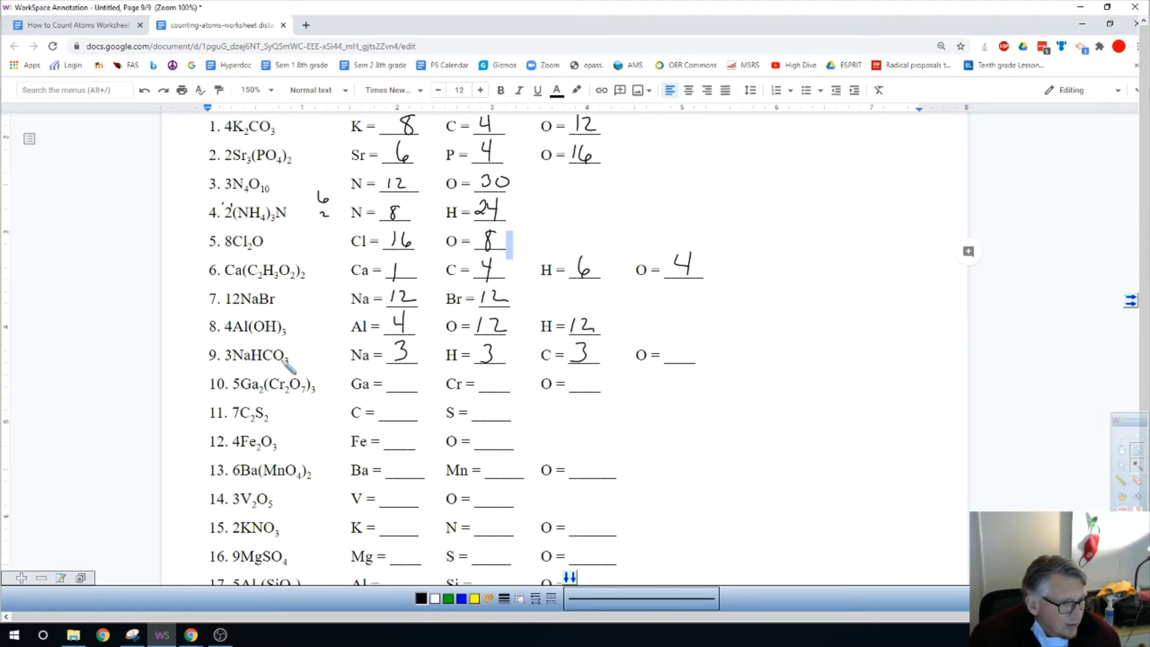
left_click_drag(679, 341, 672, 362)
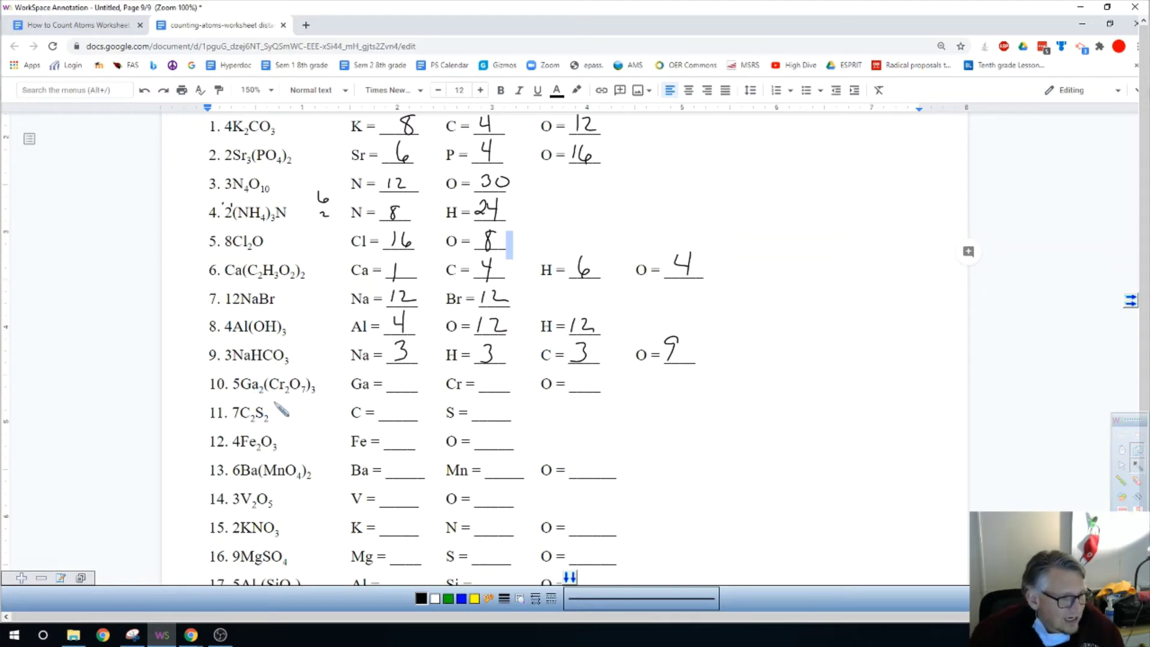
Write problem 10's Ga 10, Cr 30 and O 105, with a margin calculation.
mouse_move(402, 373)
left_mouse_down()
mouse_move(401, 392)
mouse_move(415, 375)
left_mouse_up()
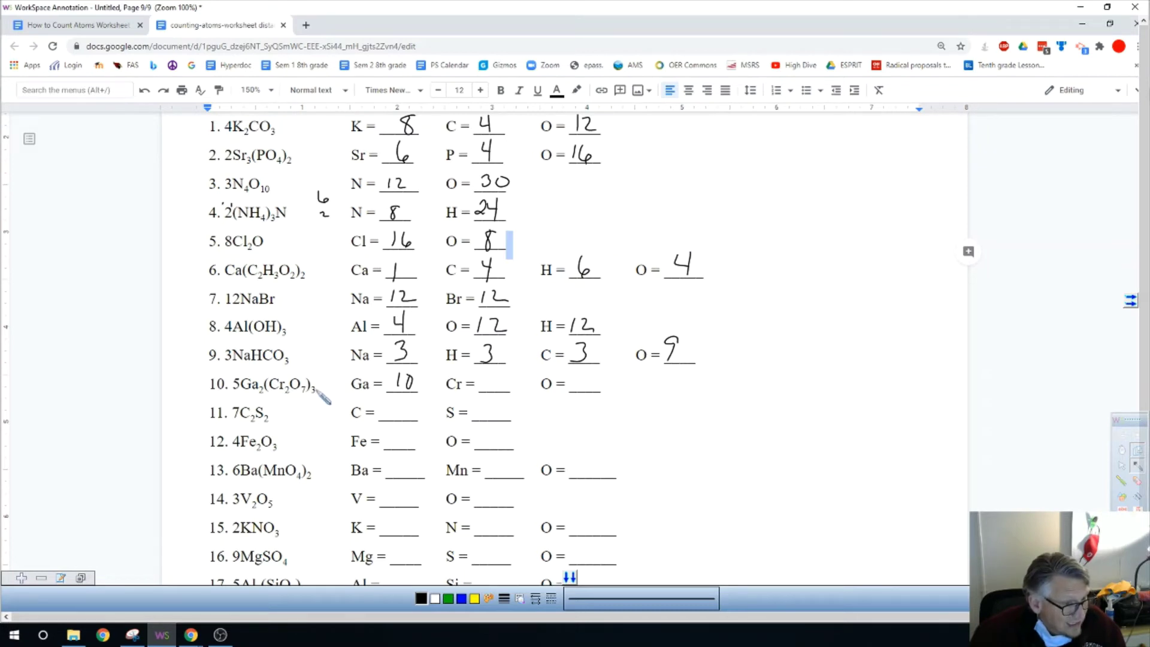
mouse_move(476, 378)
left_mouse_down()
mouse_move(476, 390)
mouse_move(495, 378)
left_mouse_up()
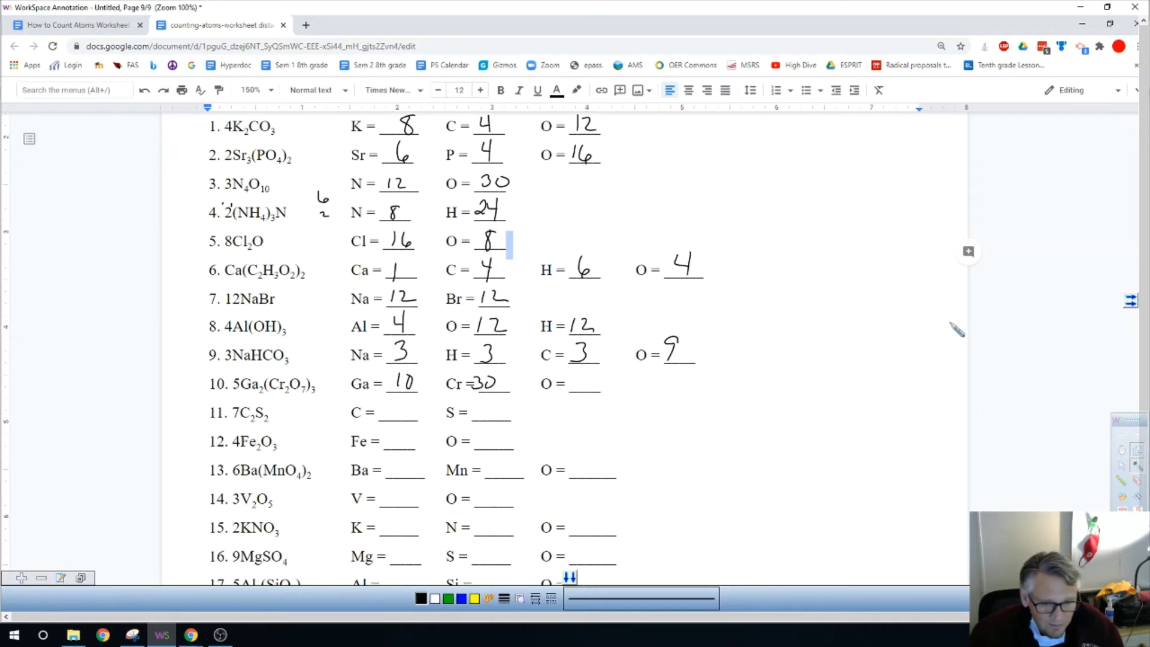
left_click_drag(939, 318, 962, 332)
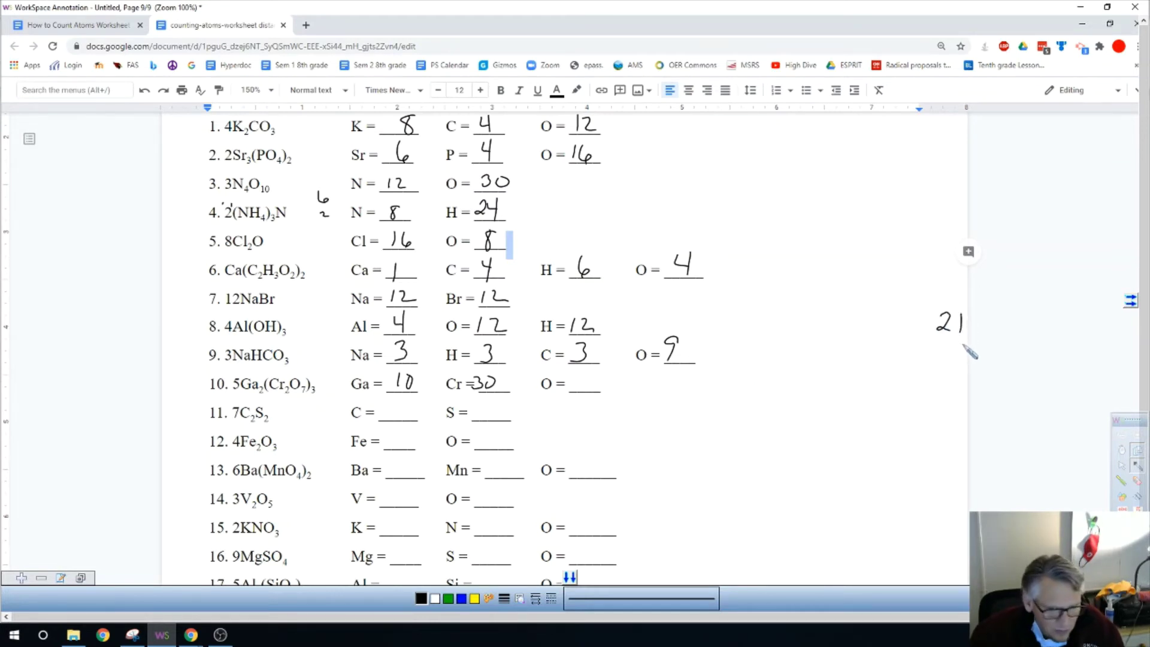
mouse_move(573, 375)
left_mouse_down()
mouse_move(572, 391)
mouse_move(583, 376)
mouse_move(593, 391)
left_mouse_up()
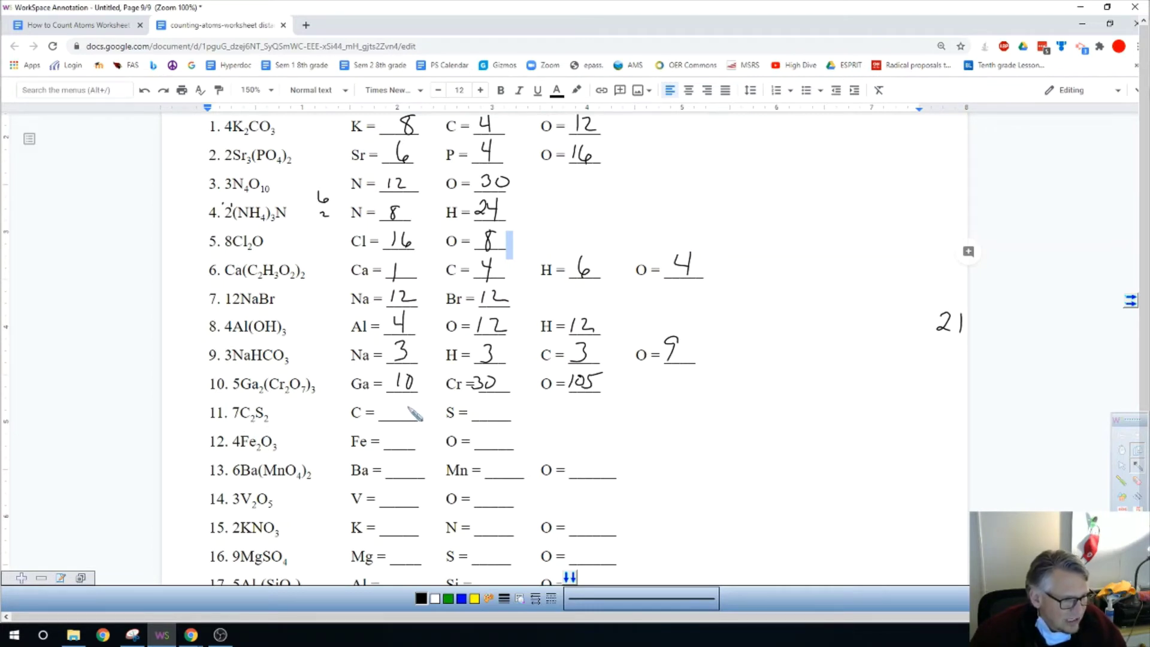
Write problem 11's C 14 and S 14, then problem 12's Fe 8.
mouse_move(397, 401)
left_mouse_down()
mouse_move(396, 421)
mouse_move(412, 421)
left_mouse_up()
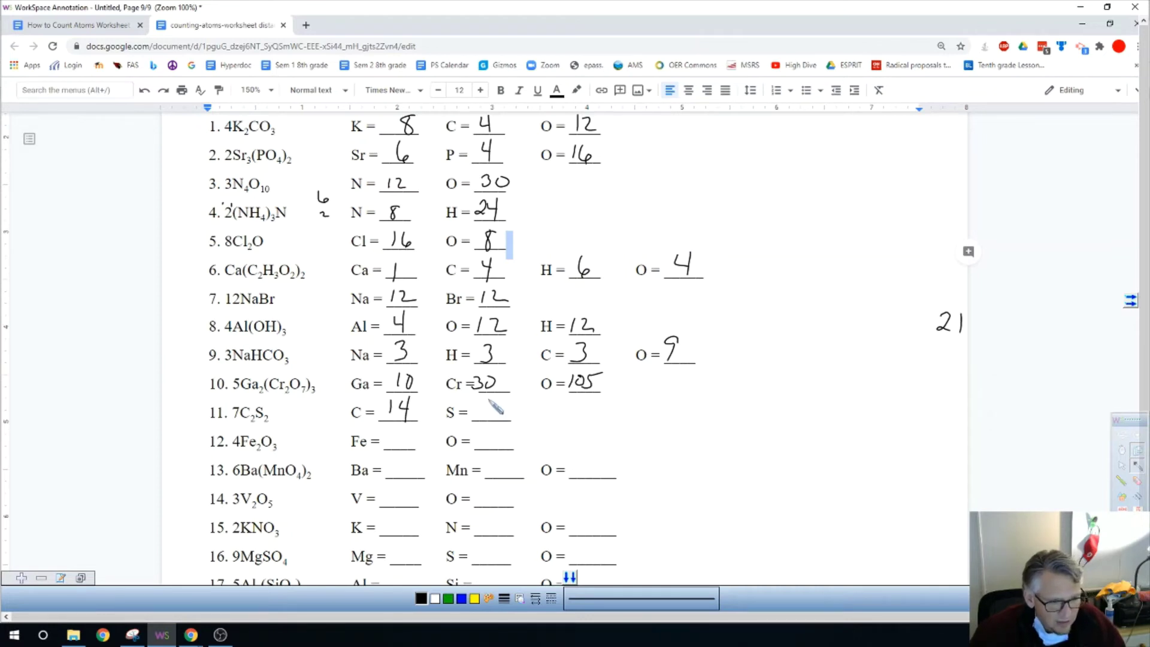
mouse_move(489, 399)
left_mouse_down()
mouse_move(487, 421)
mouse_move(503, 421)
left_mouse_up()
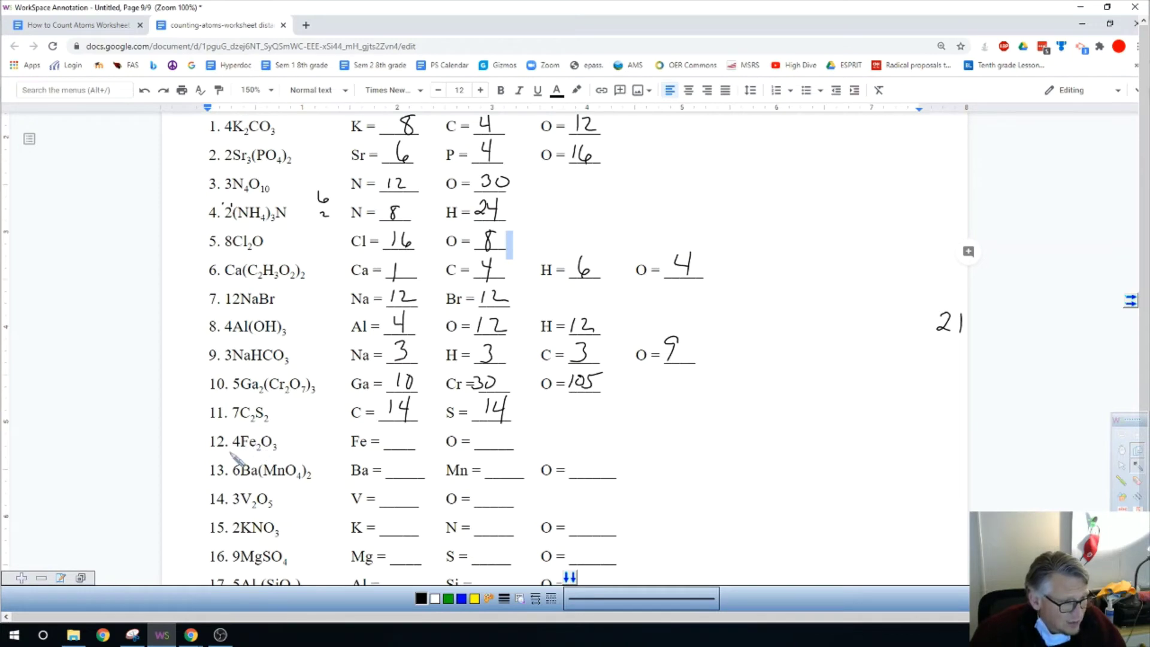
mouse_move(406, 432)
left_mouse_down()
mouse_move(396, 450)
mouse_move(407, 434)
left_mouse_up()
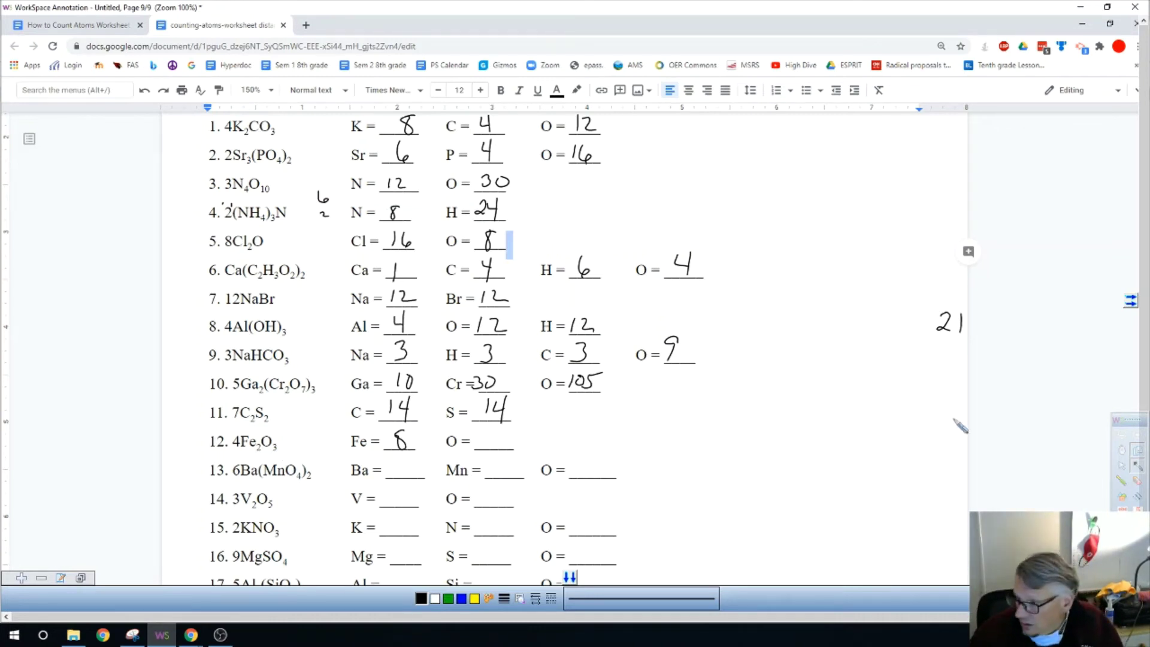
scroll(980, 326, "down", 2)
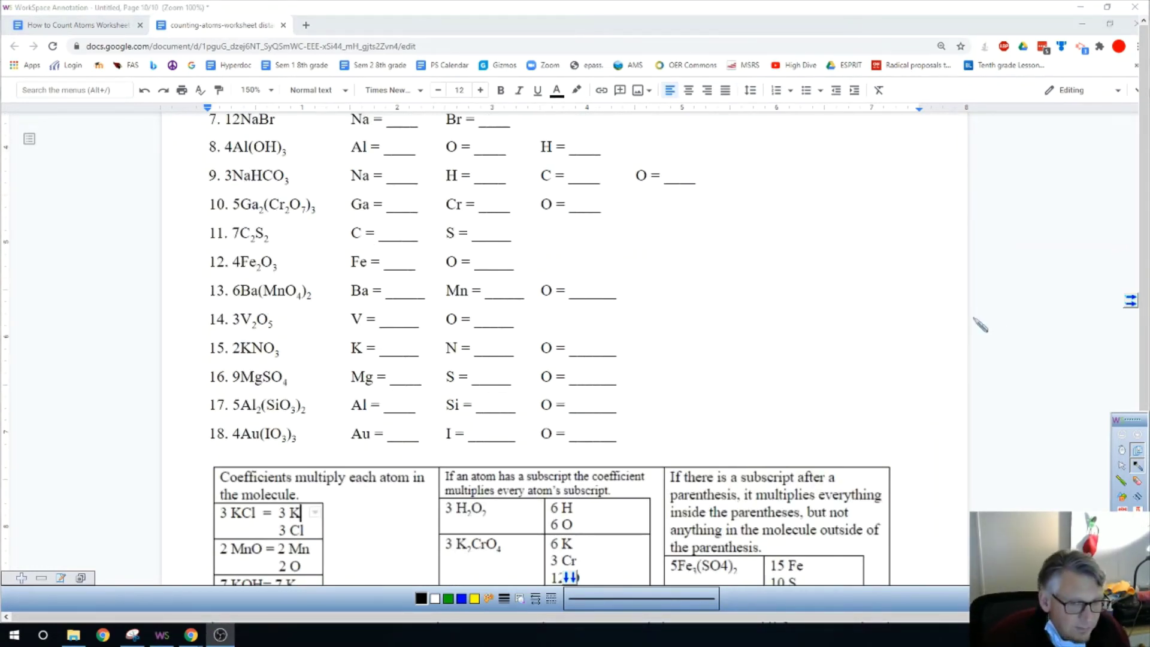
Write problem 12's Fe 8 and O 12.
left_click(103, 136)
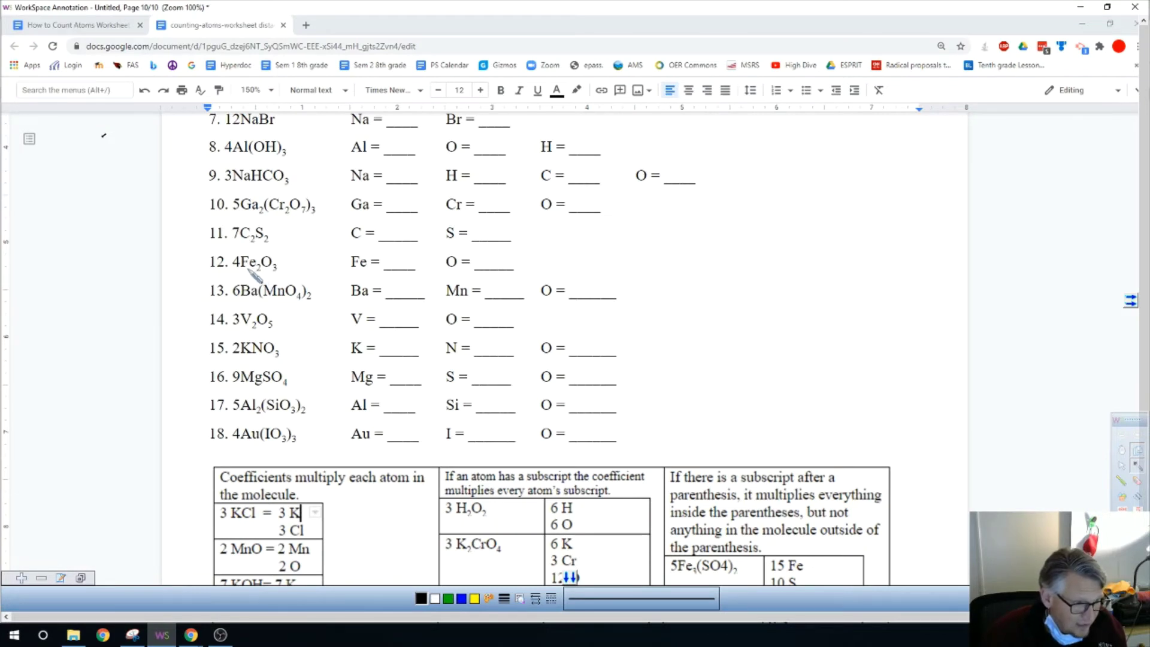
left_click_drag(406, 253, 401, 259)
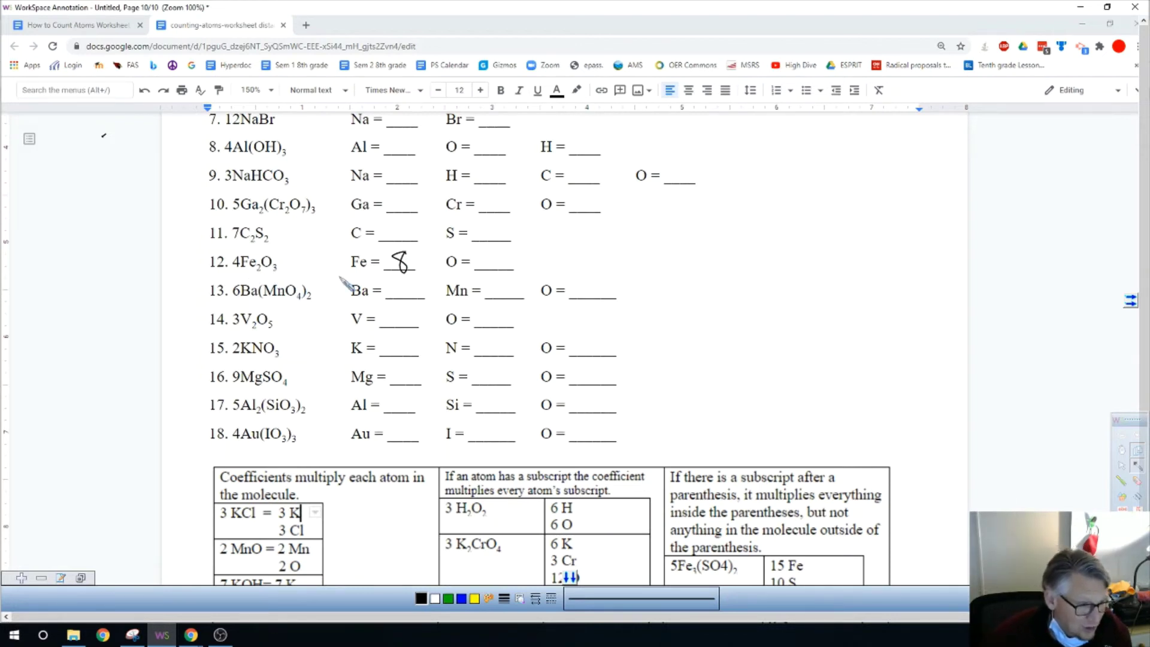
mouse_move(484, 251)
left_mouse_down()
mouse_move(479, 266)
mouse_move(514, 267)
left_mouse_up()
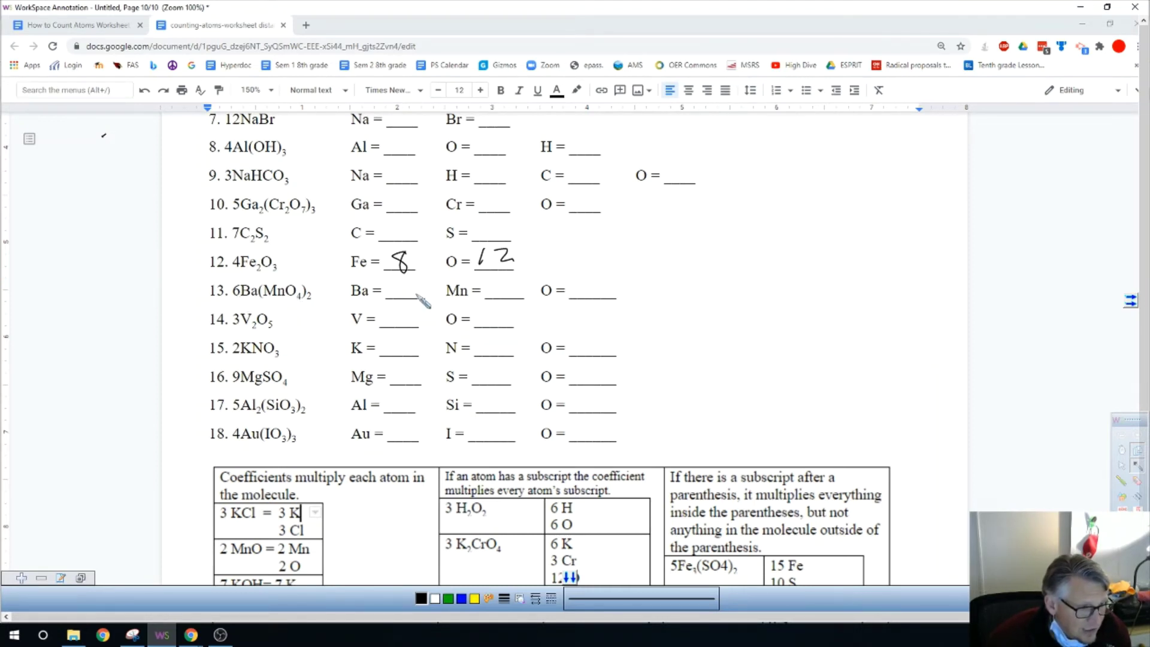
Write problem 13's Ba 6, Mn 12 and O 42.
left_click_drag(402, 292, 405, 293)
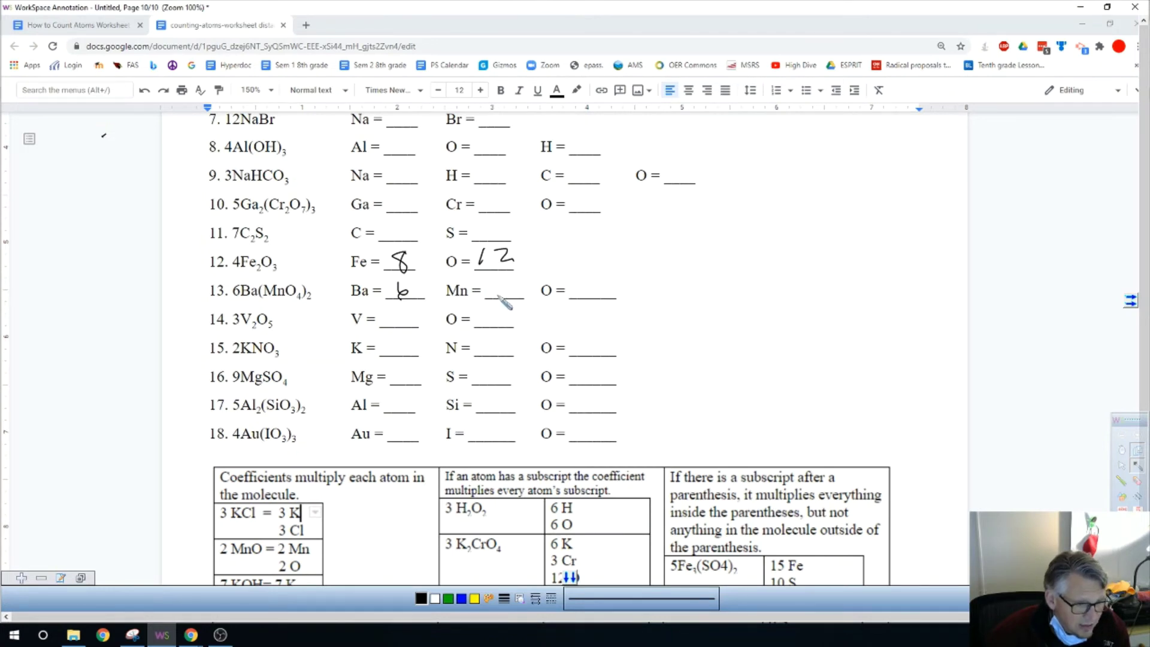
mouse_move(499, 276)
left_mouse_down()
mouse_move(496, 287)
mouse_move(520, 292)
left_mouse_up()
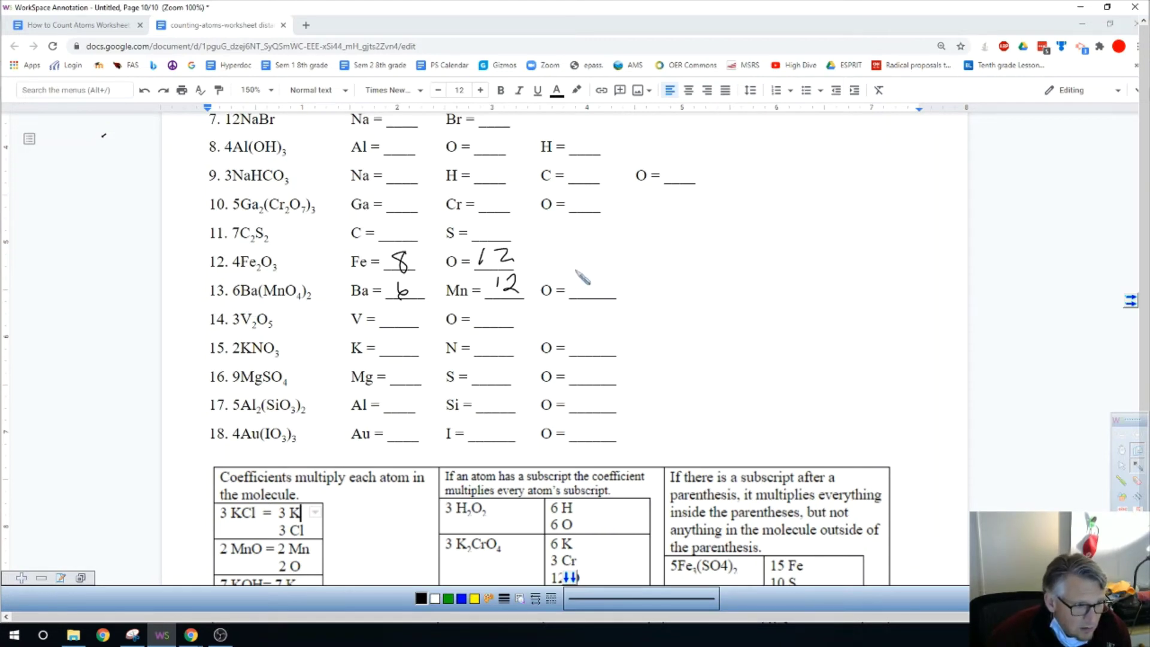
mouse_move(582, 266)
left_mouse_down()
mouse_move(588, 293)
mouse_move(613, 293)
left_mouse_up()
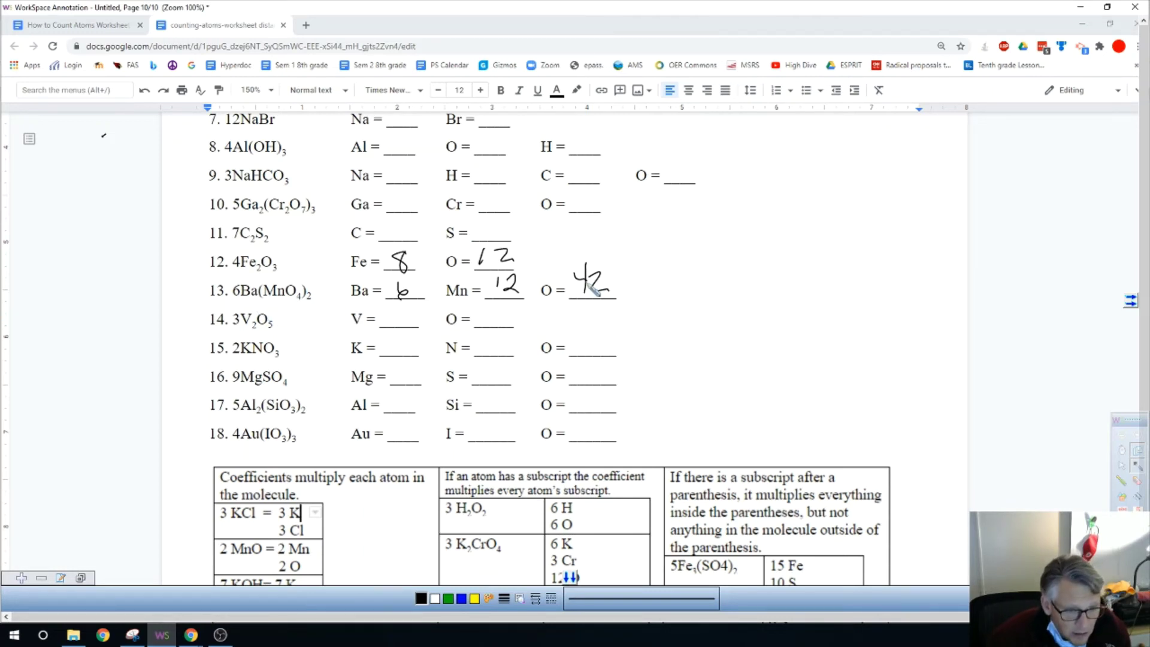
Erase the 42 in problem 13's oxygen blank and rewrite it as 48.
mouse_move(633, 276)
left_mouse_down()
mouse_move(599, 282)
mouse_move(614, 242)
left_mouse_up()
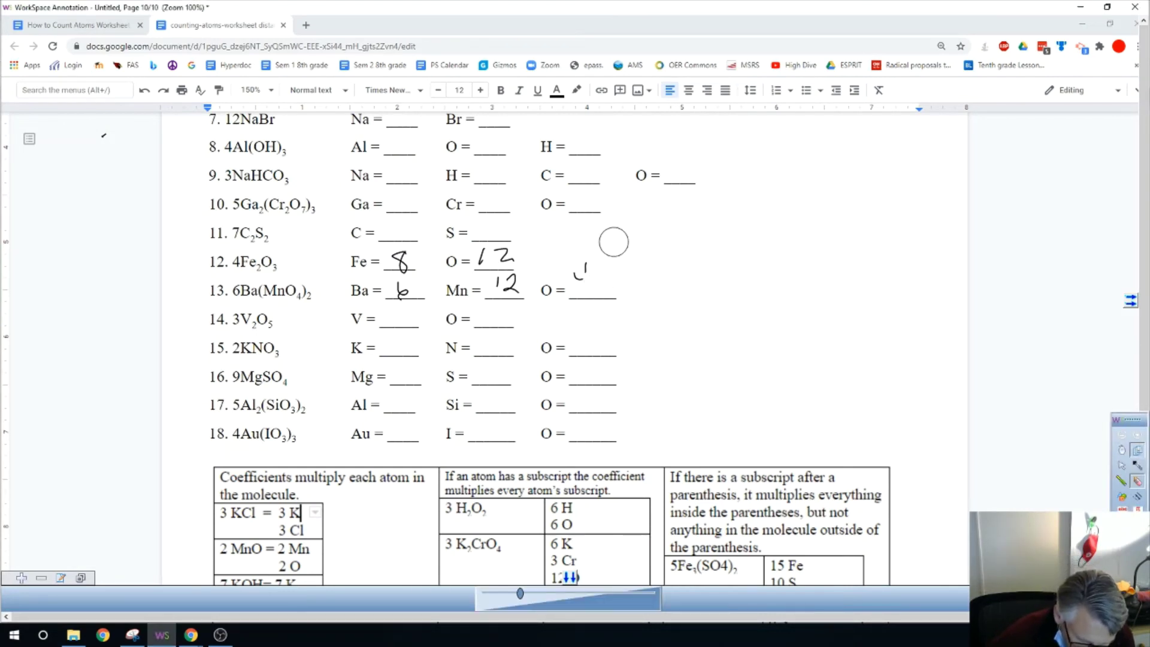
left_click_drag(575, 267, 588, 313)
mouse_move(611, 270)
left_mouse_down()
mouse_move(600, 302)
mouse_move(607, 270)
left_mouse_up()
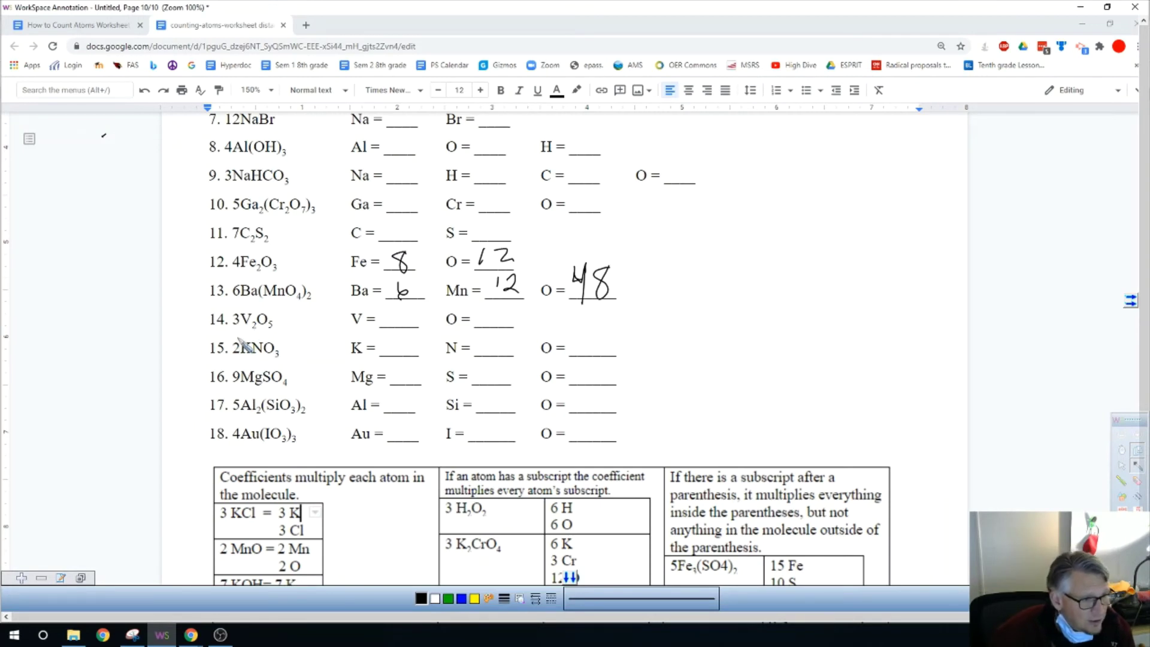
Write problem 14's V 6, O 15 and problem 15's K 2, N 2, O 6.
left_click_drag(399, 308, 392, 320)
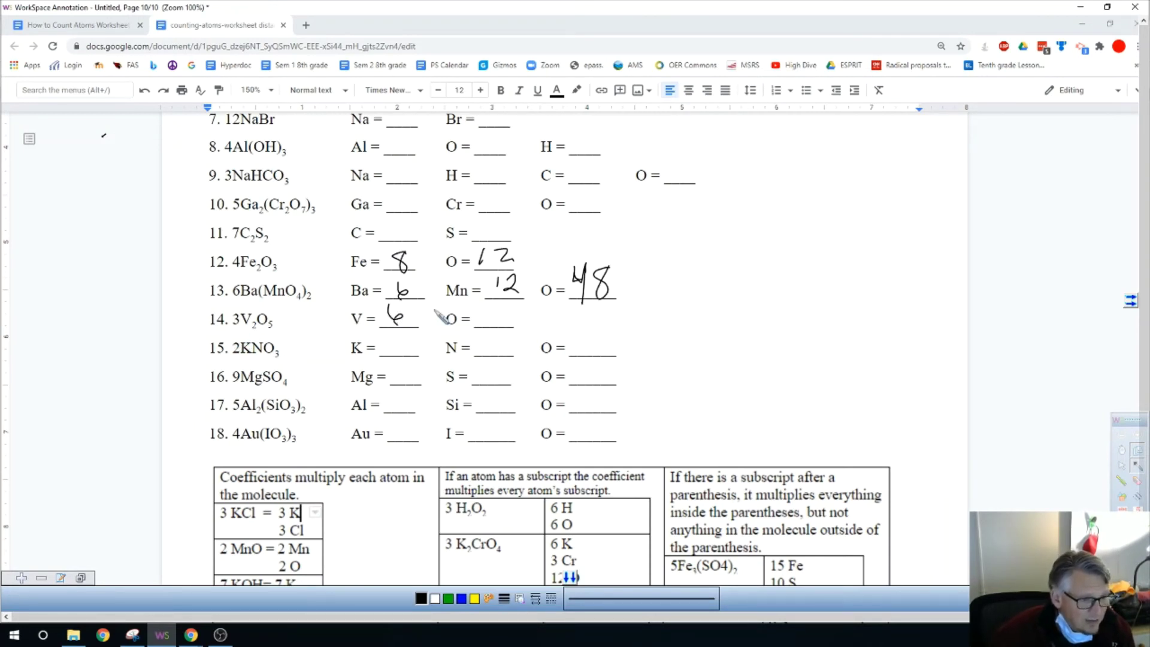
mouse_move(486, 310)
left_mouse_down()
mouse_move(484, 324)
mouse_move(509, 308)
left_mouse_up()
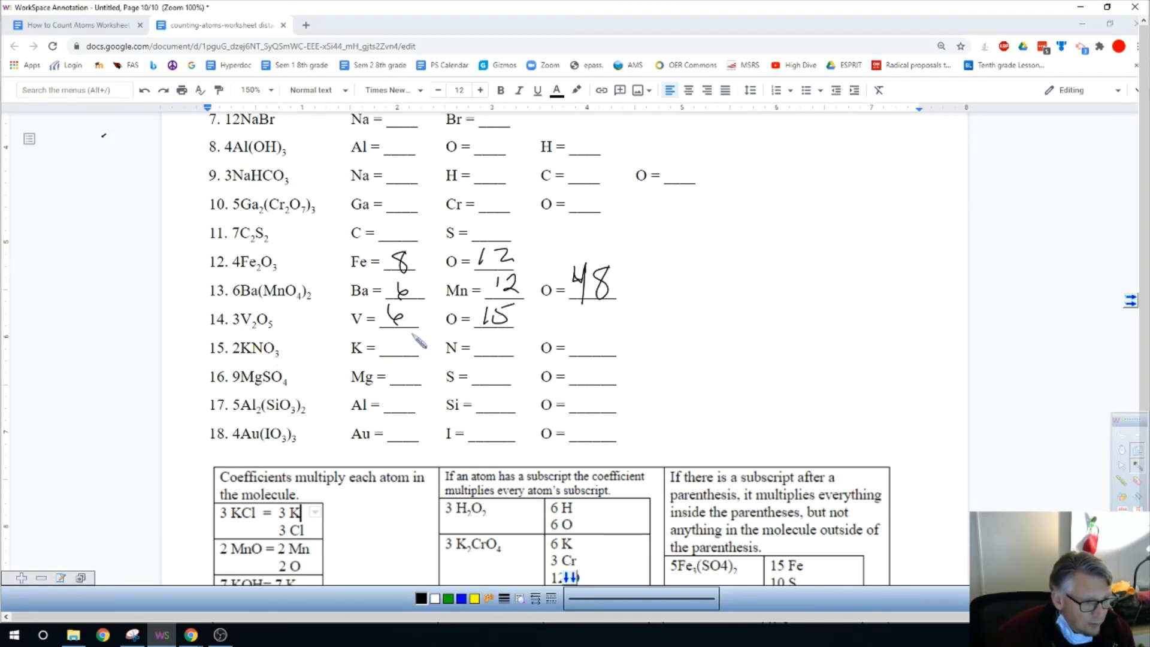
left_click_drag(389, 340, 407, 354)
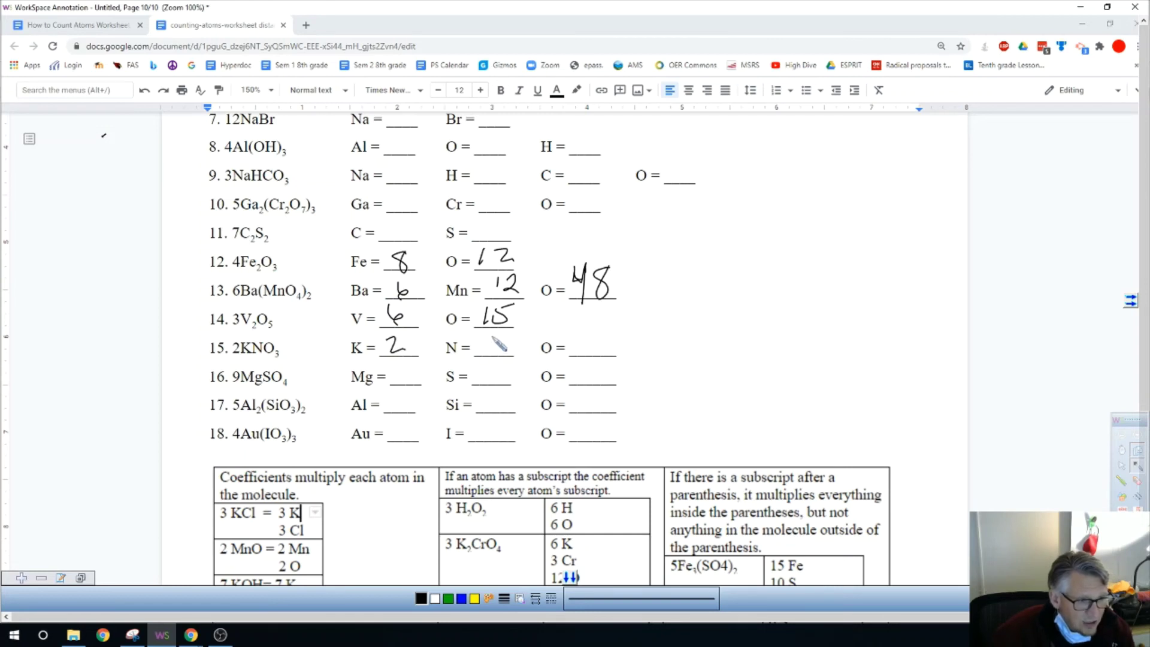
left_click_drag(489, 339, 511, 352)
left_click_drag(596, 331, 589, 345)
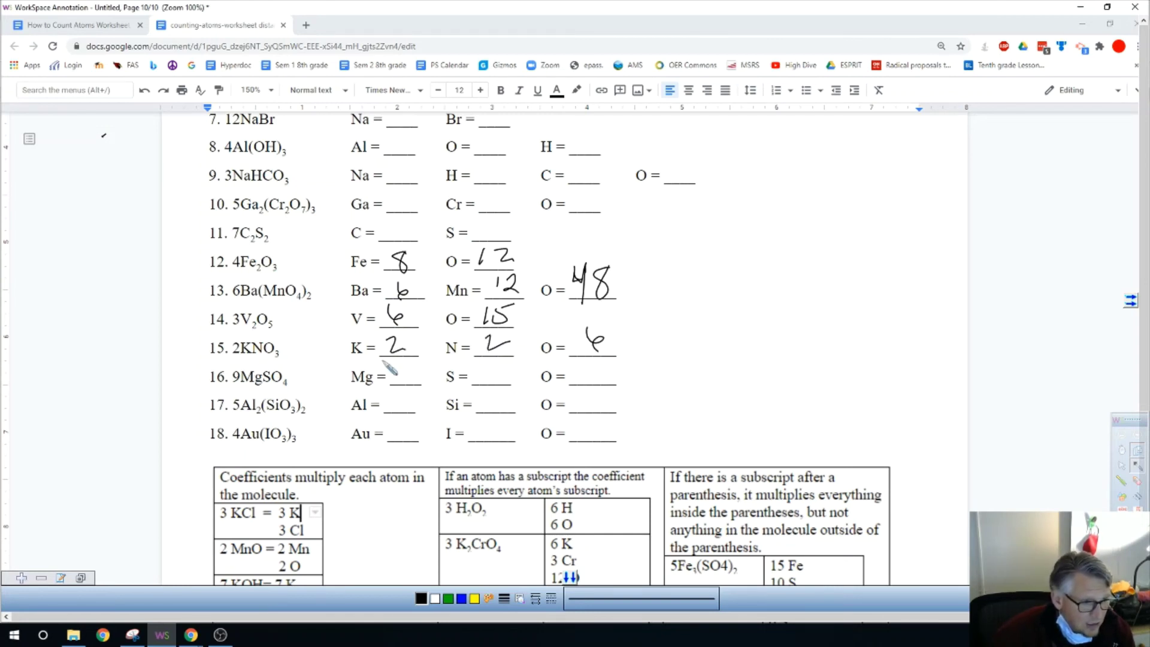
Write problem 16's Mg 9, S 5 and O 36.
left_click_drag(409, 369, 406, 383)
left_click_drag(489, 369, 487, 384)
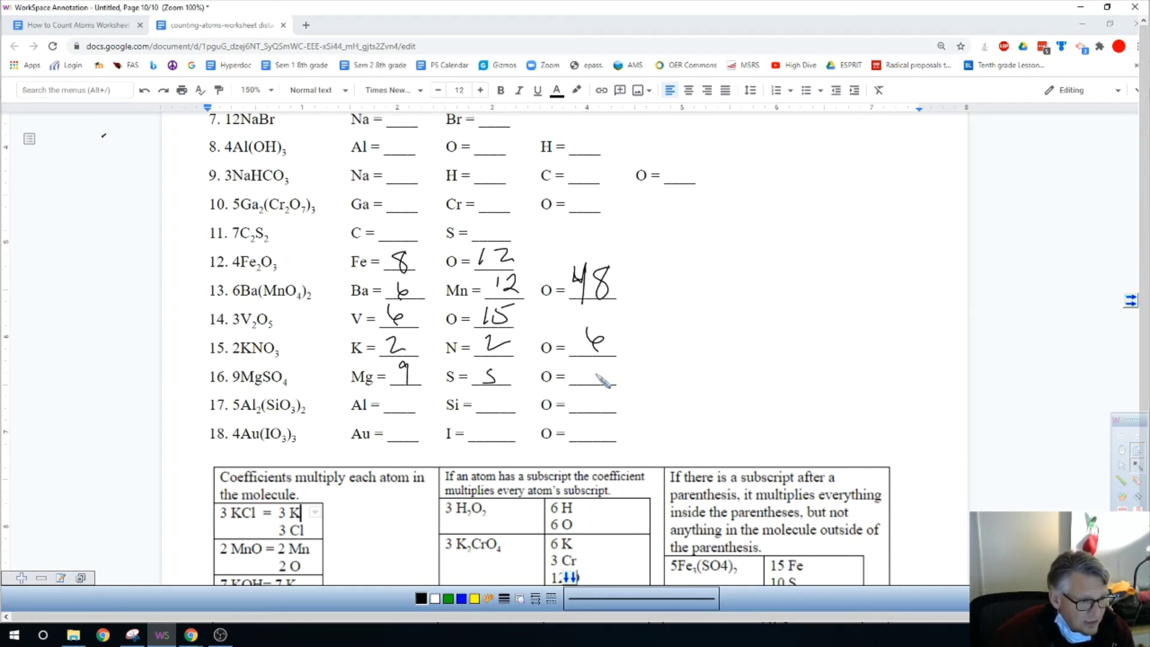
mouse_move(590, 366)
left_mouse_down()
mouse_move(590, 381)
mouse_move(609, 376)
left_mouse_up()
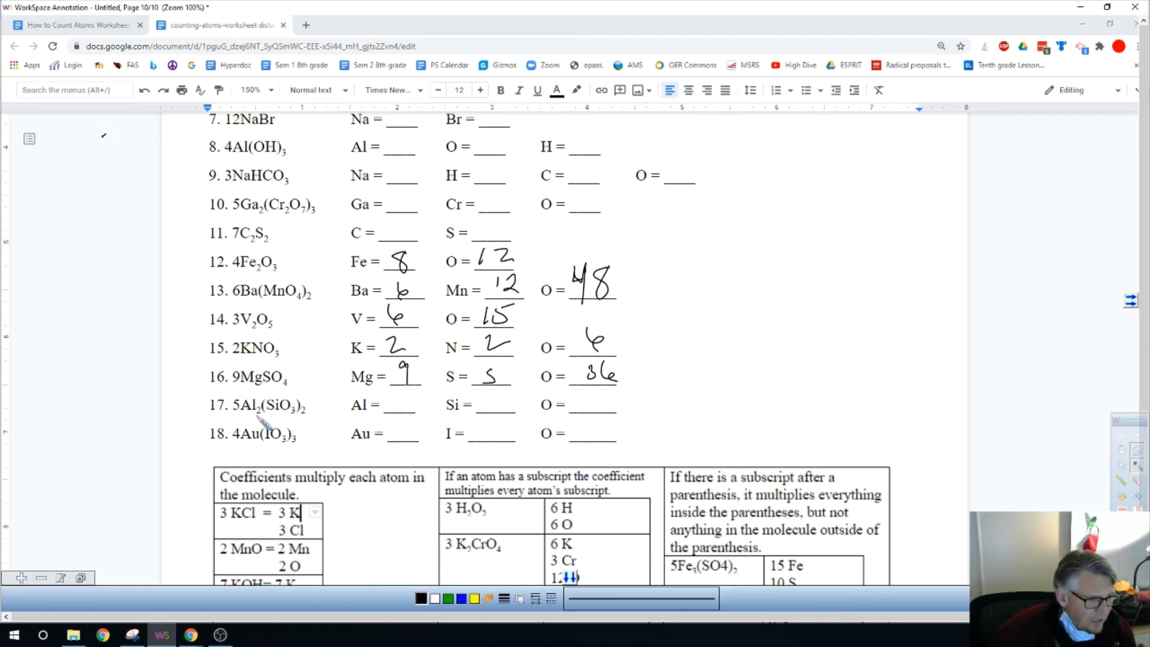
Write Al 10, Si 10, O 30 for problem 17, then Au 4 and I 12 for problem 18.
mouse_move(390, 395)
left_mouse_down()
mouse_move(388, 414)
mouse_move(400, 395)
left_mouse_up()
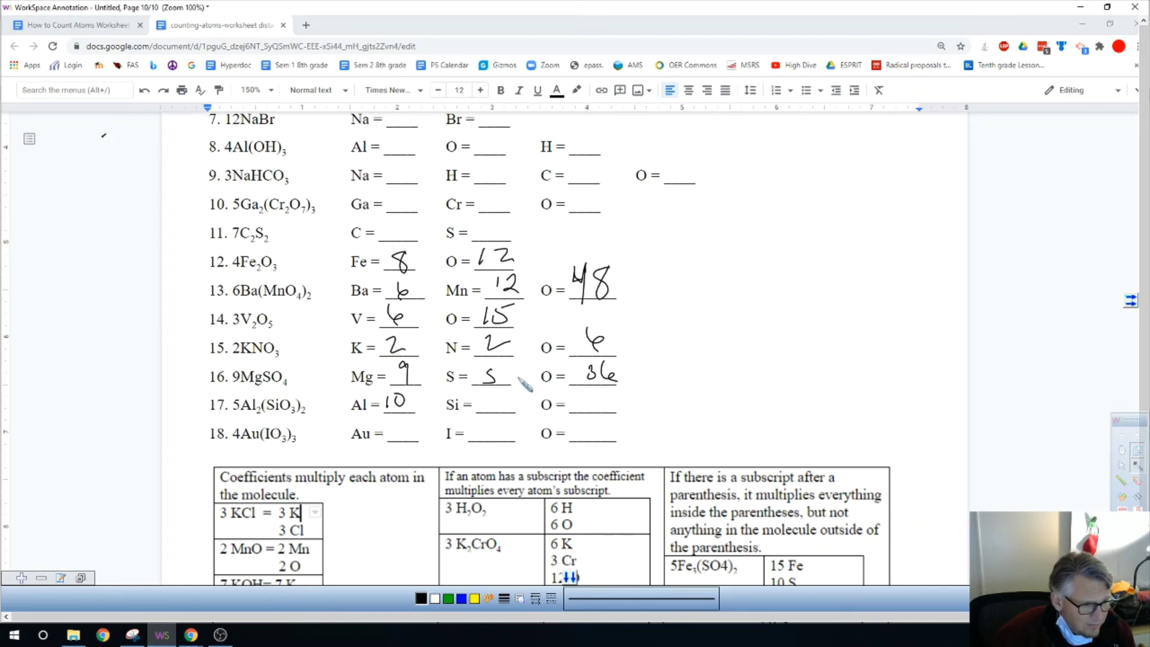
mouse_move(486, 392)
left_mouse_down()
mouse_move(486, 414)
mouse_move(502, 392)
left_mouse_up()
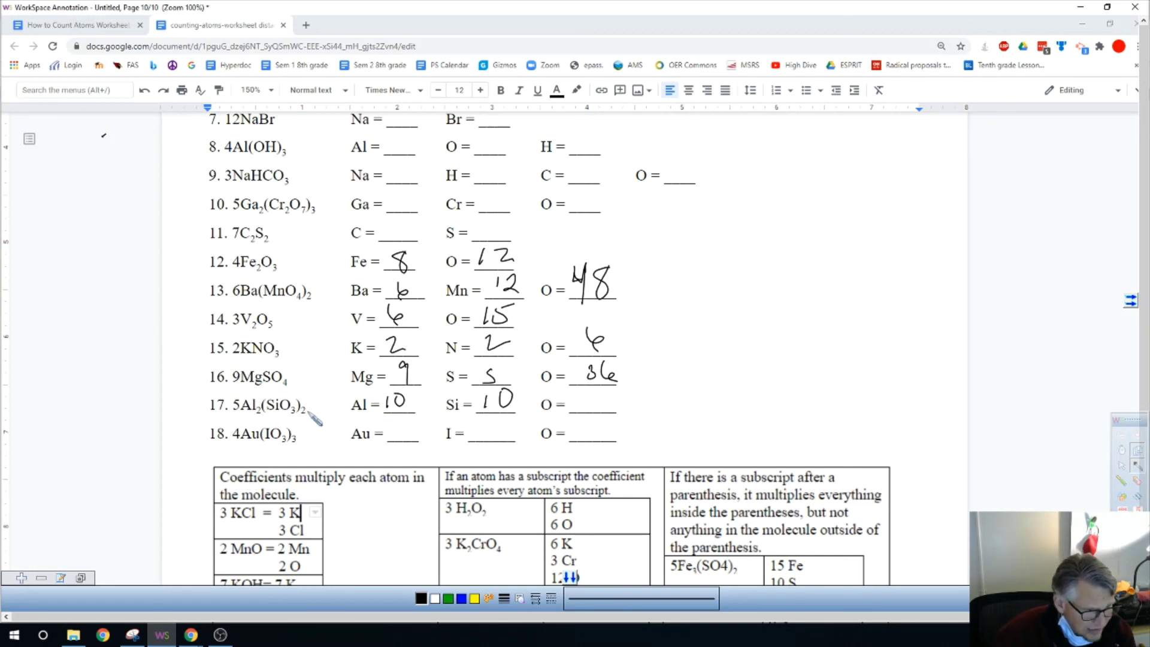
mouse_move(574, 393)
left_mouse_down()
mouse_move(574, 411)
mouse_move(591, 393)
left_mouse_up()
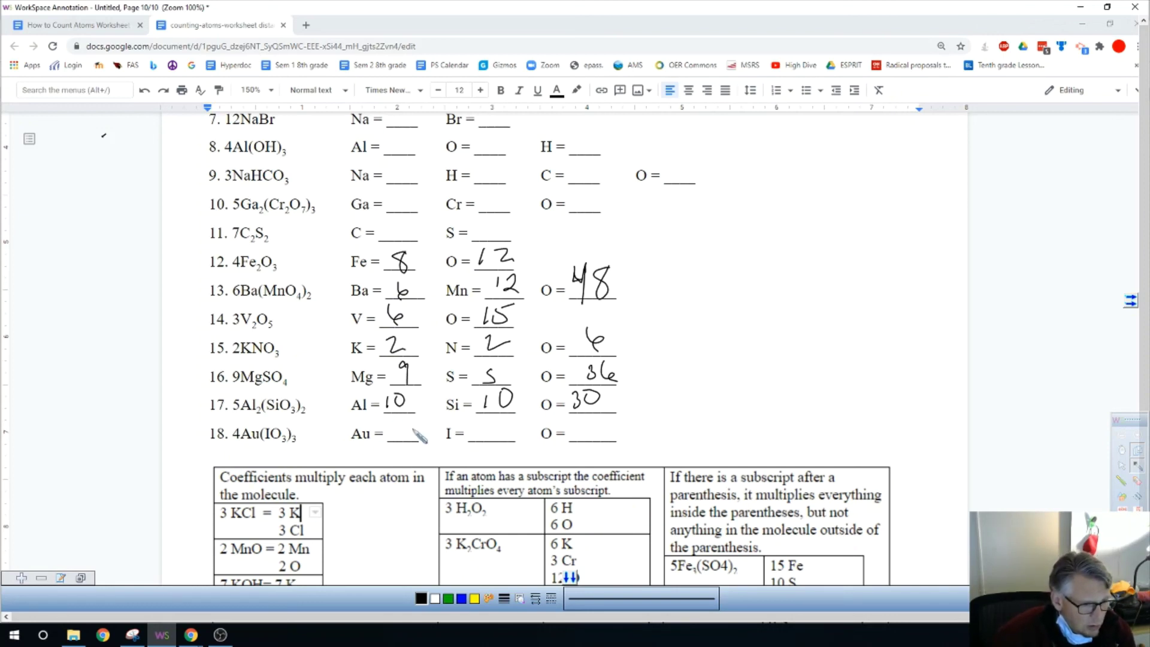
left_click_drag(409, 421, 409, 443)
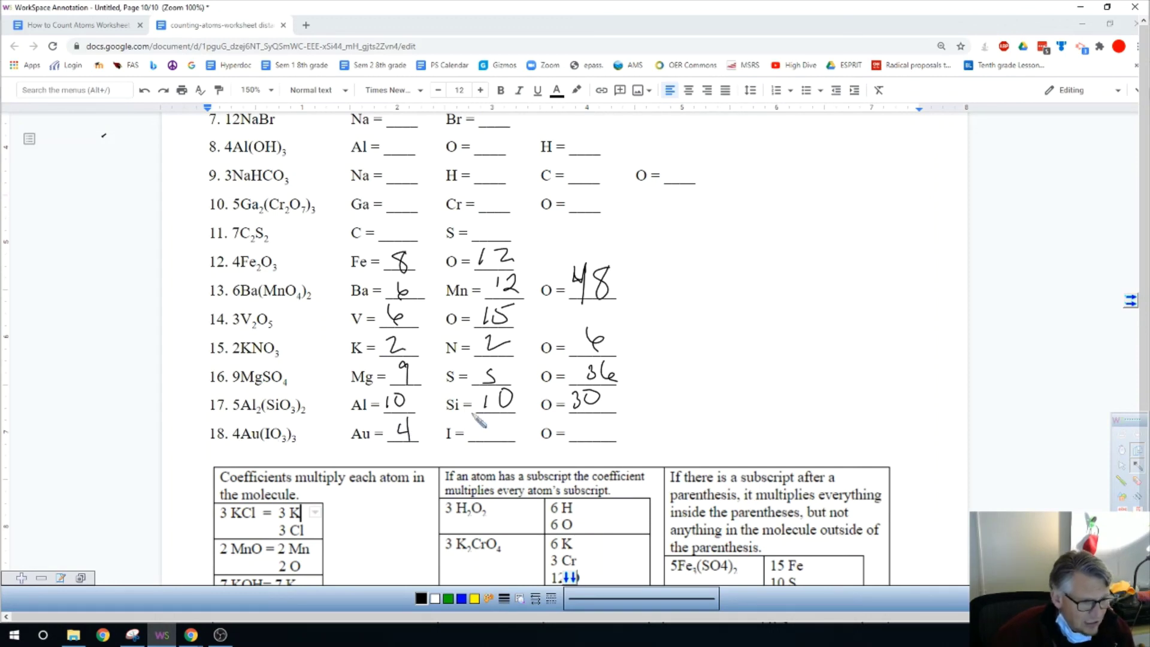
mouse_move(484, 422)
left_mouse_down()
mouse_move(484, 441)
mouse_move(513, 441)
left_mouse_up()
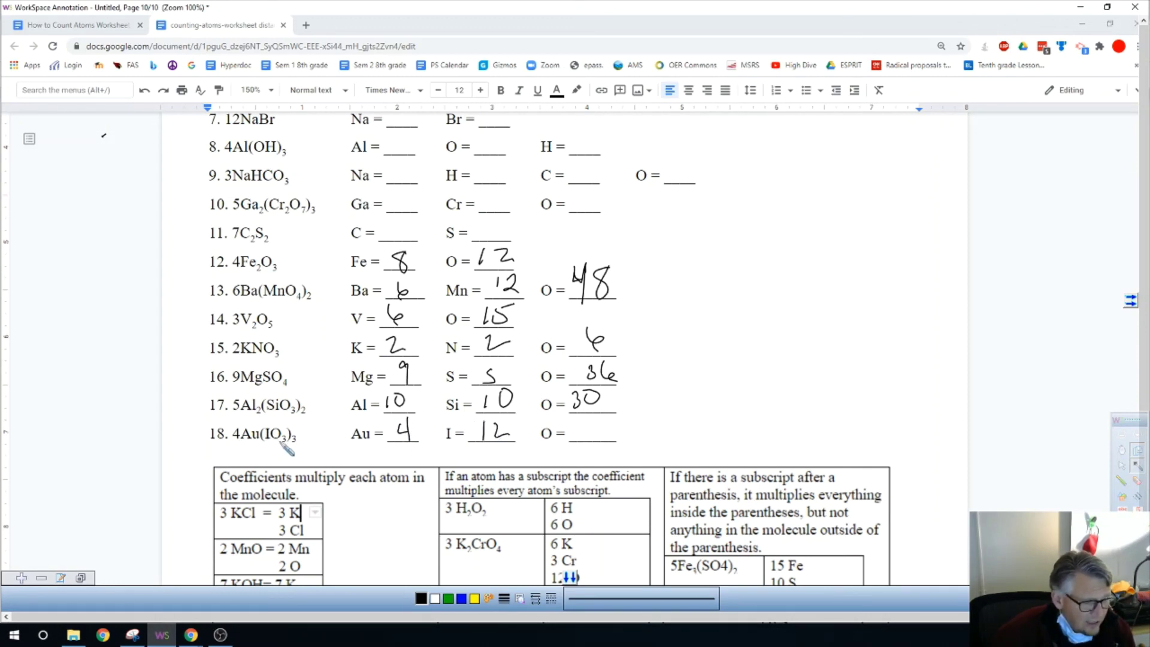